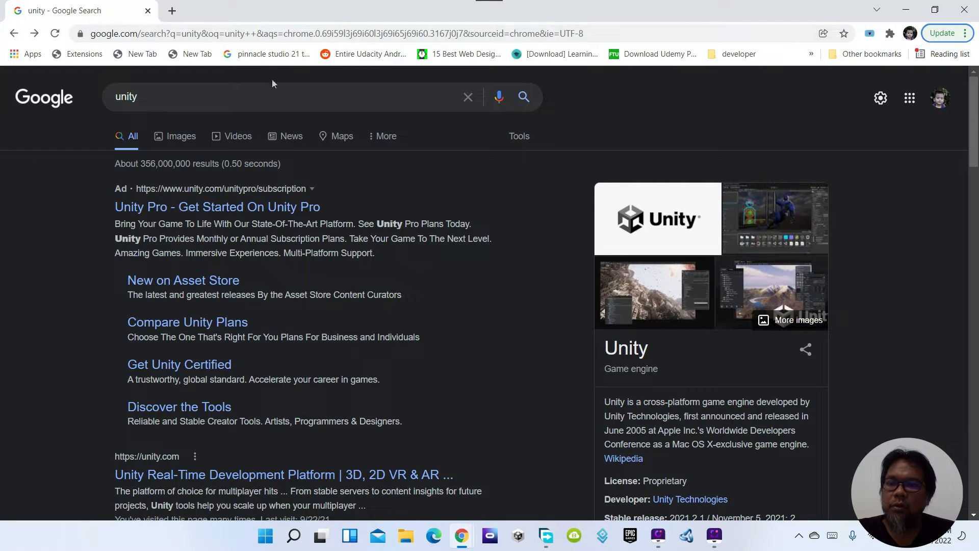
# Open the Unity Real-Time Development Platform result on unity.com from the Google search for unity.
pyautogui.click(166, 97)
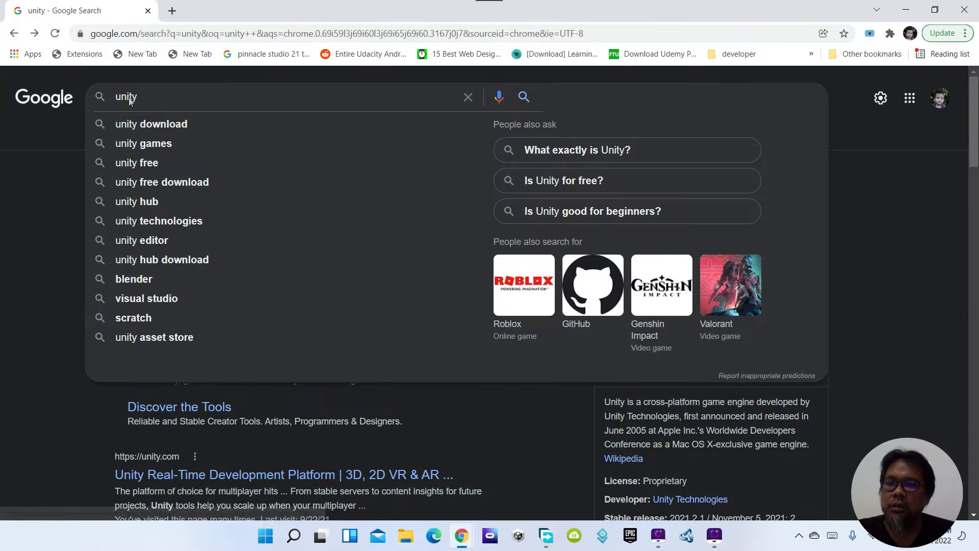
pyautogui.click(59, 165)
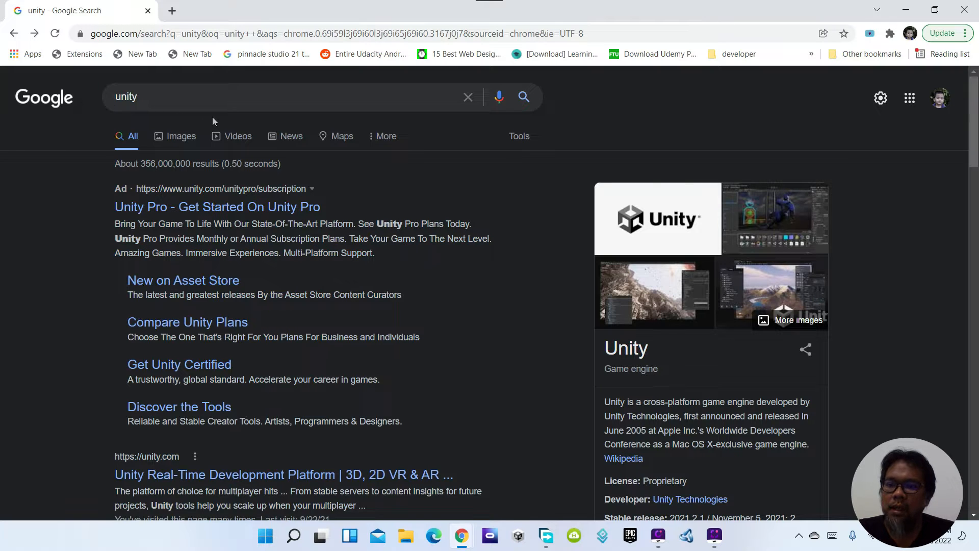
pyautogui.scroll(-2, 212, 117)
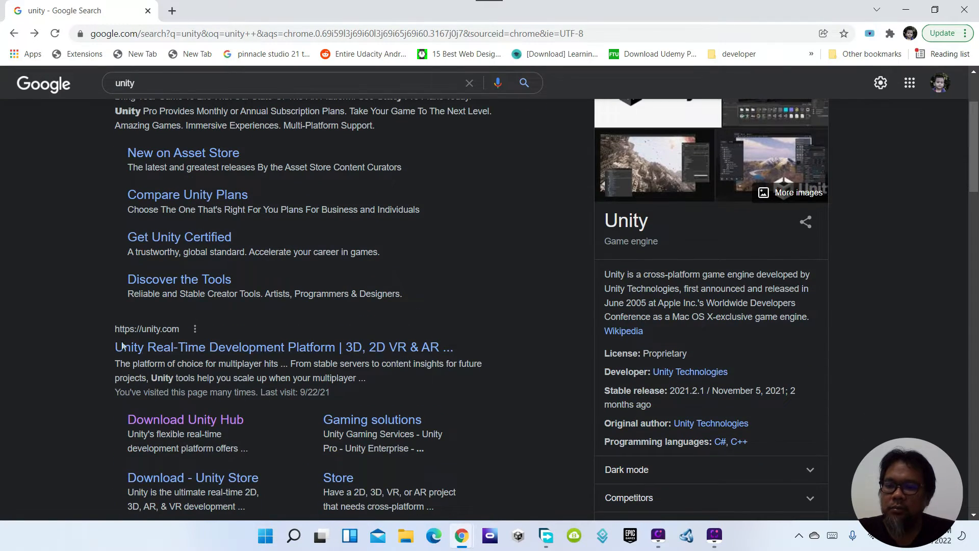
pyautogui.click(166, 349)
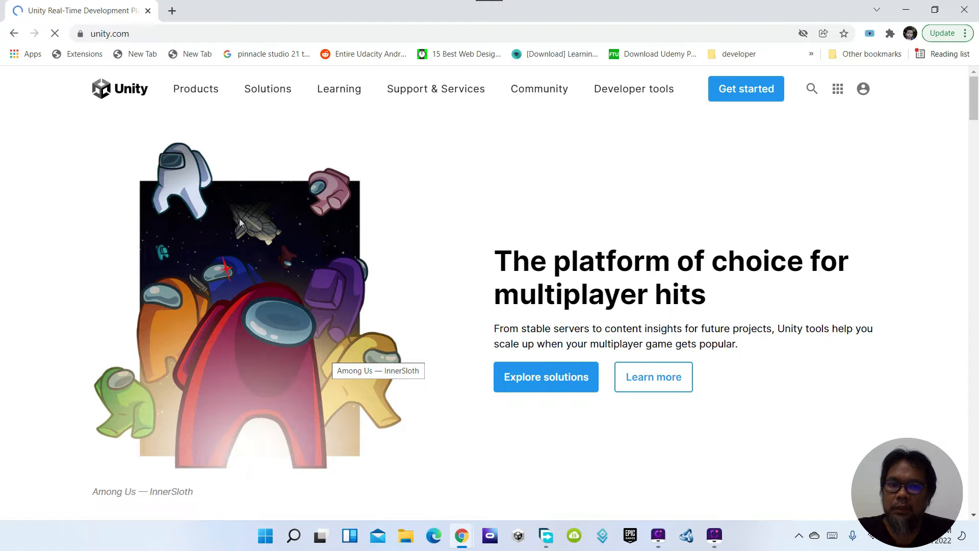
# Look through the Unity home page down to the footer links and return to its beginning.
pyautogui.scroll(-6, 240, 219)
pyautogui.scroll(-17, 249, 222)
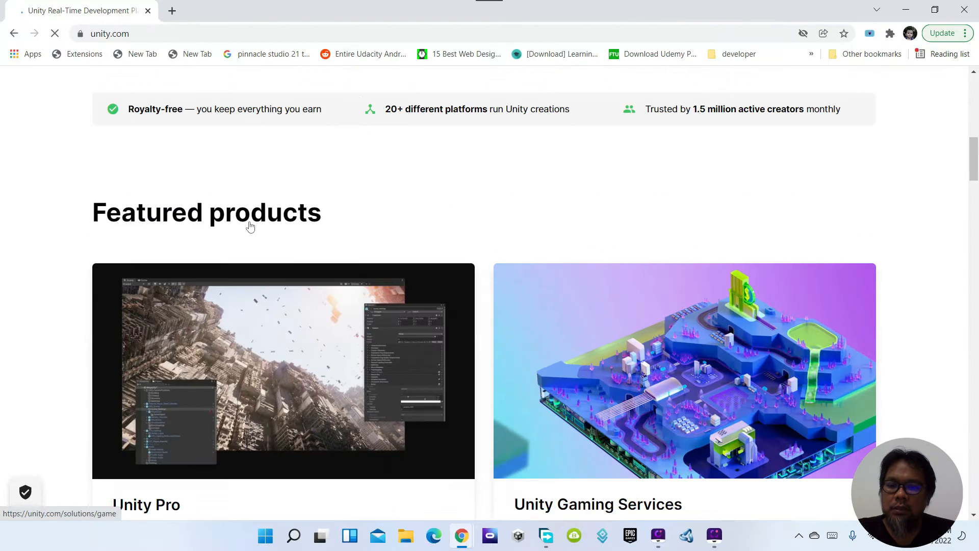
pyautogui.scroll(-20, 250, 231)
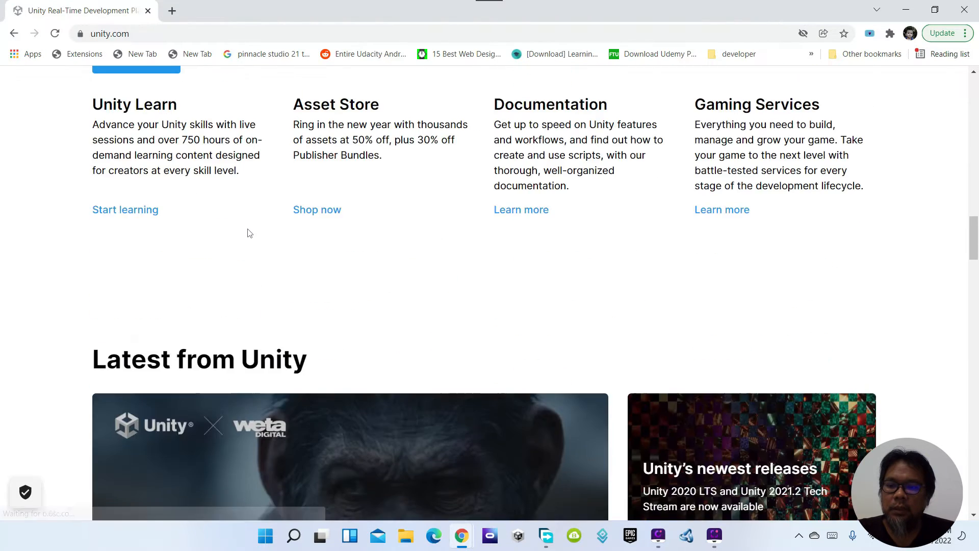
pyautogui.scroll(-4, 248, 233)
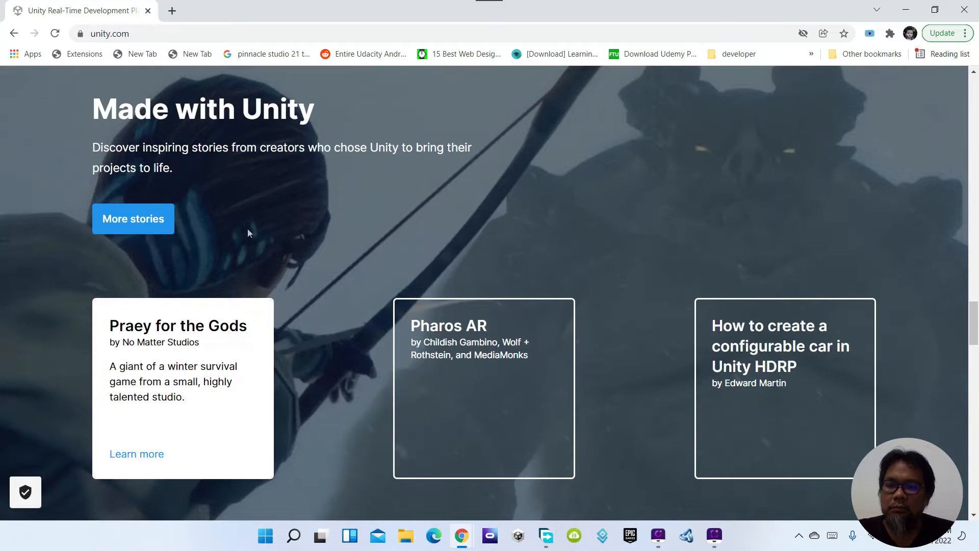
pyautogui.scroll(-14, 247, 235)
pyautogui.scroll(-15, 245, 235)
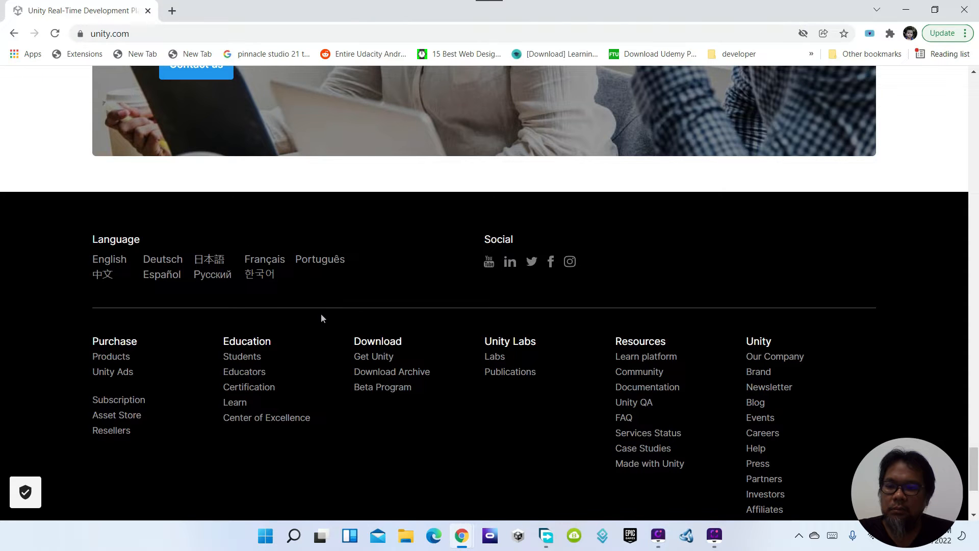
pyautogui.scroll(-4, 684, 352)
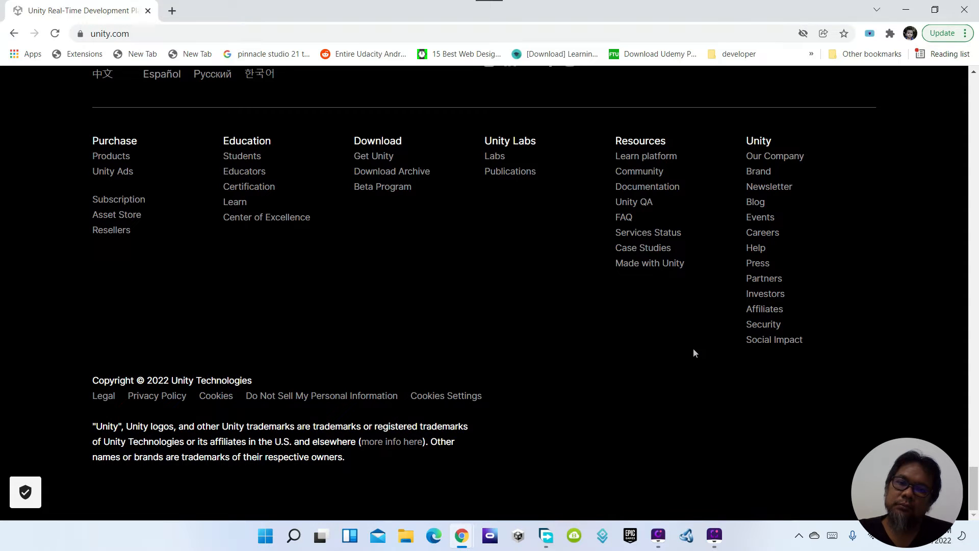
pyautogui.scroll(20, 694, 352)
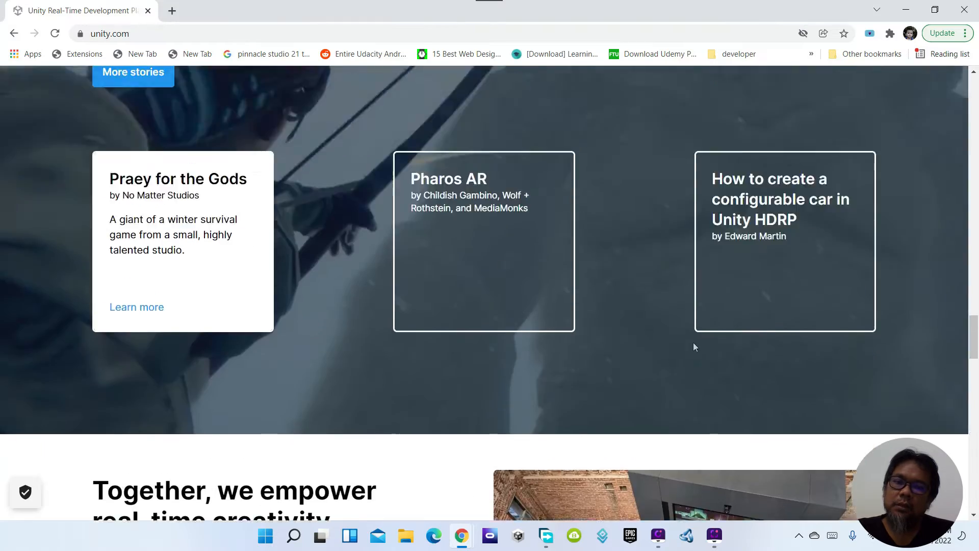
pyautogui.scroll(20, 694, 342)
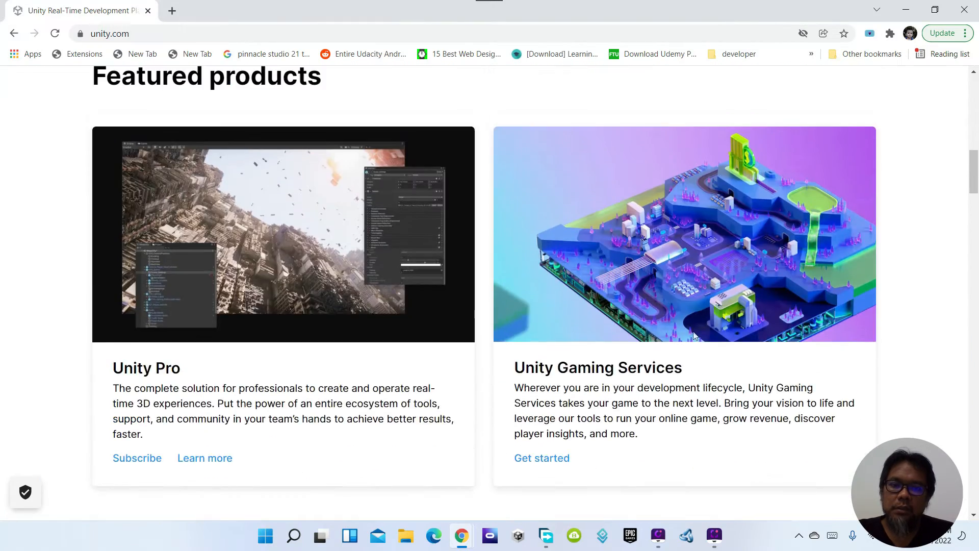
pyautogui.scroll(20, 694, 335)
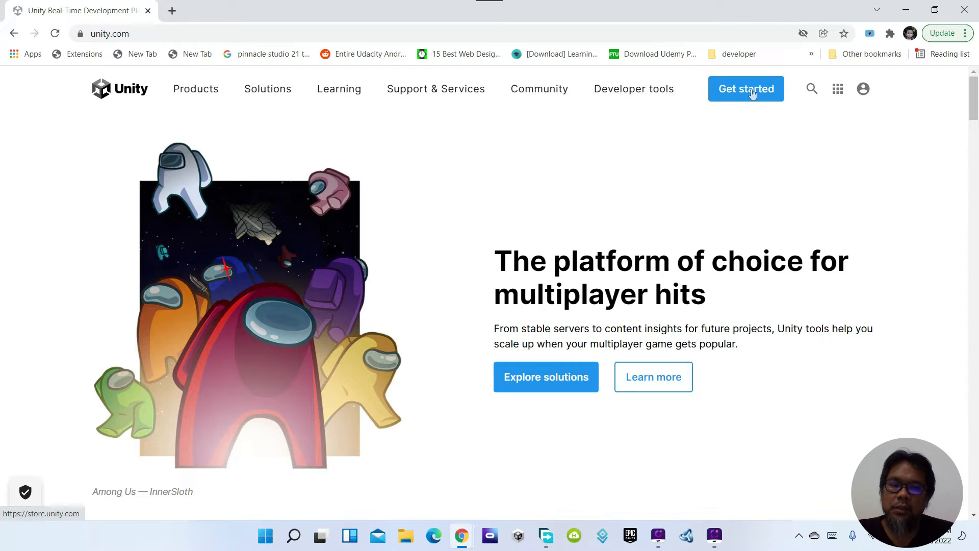
# Open the Get started page of the Unity Store and examine its plans and pricing.
pyautogui.click(839, 90)
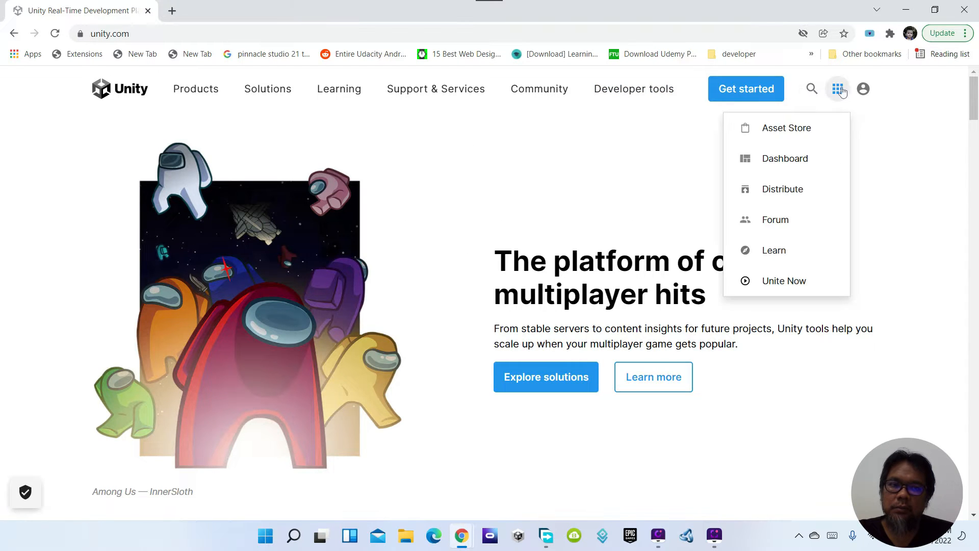
pyautogui.click(751, 92)
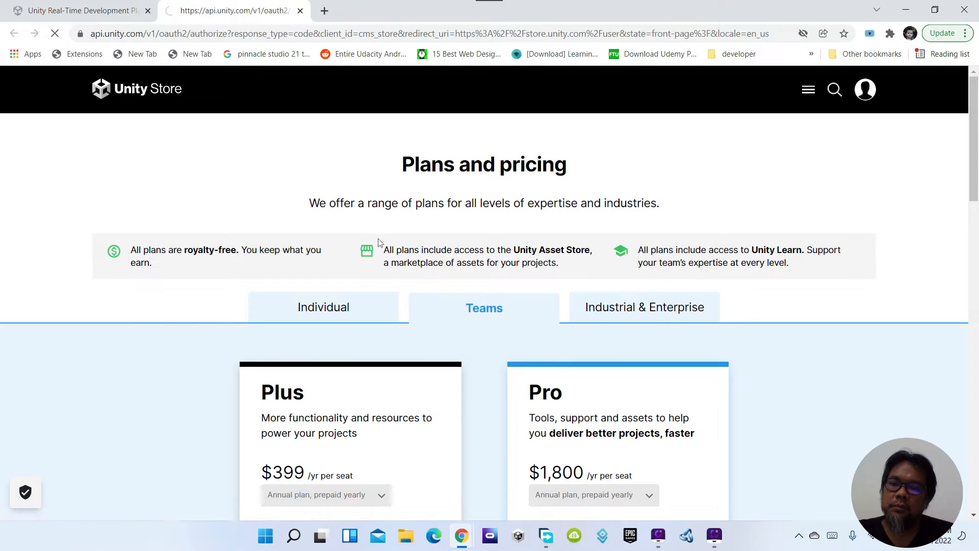
pyautogui.scroll(-15, 402, 262)
pyautogui.scroll(-5, 407, 267)
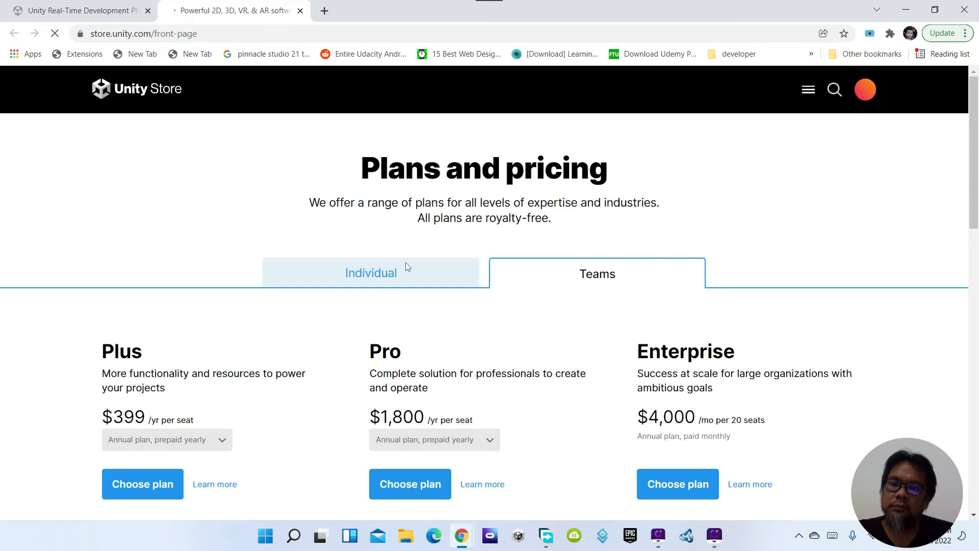
pyautogui.scroll(-10, 406, 267)
pyautogui.scroll(-7, 407, 267)
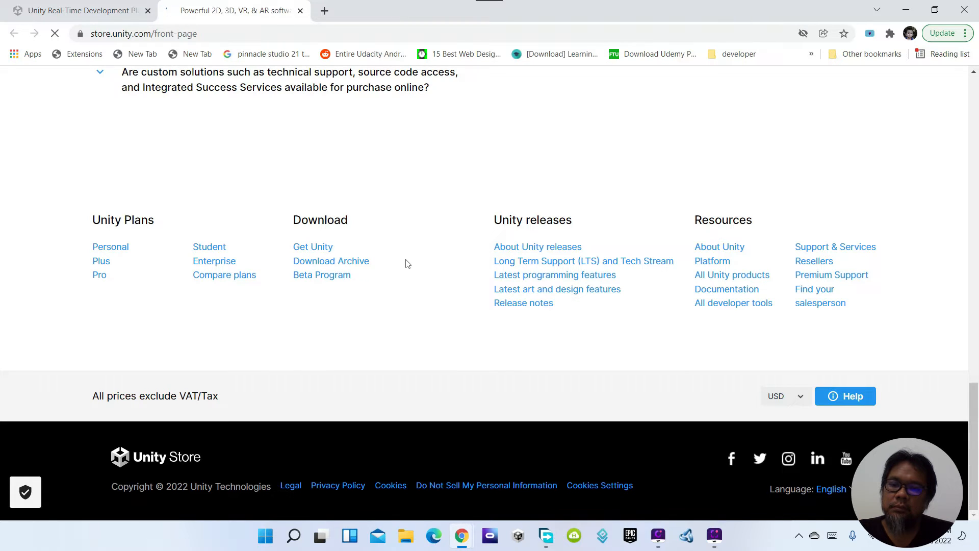
pyautogui.scroll(15, 407, 264)
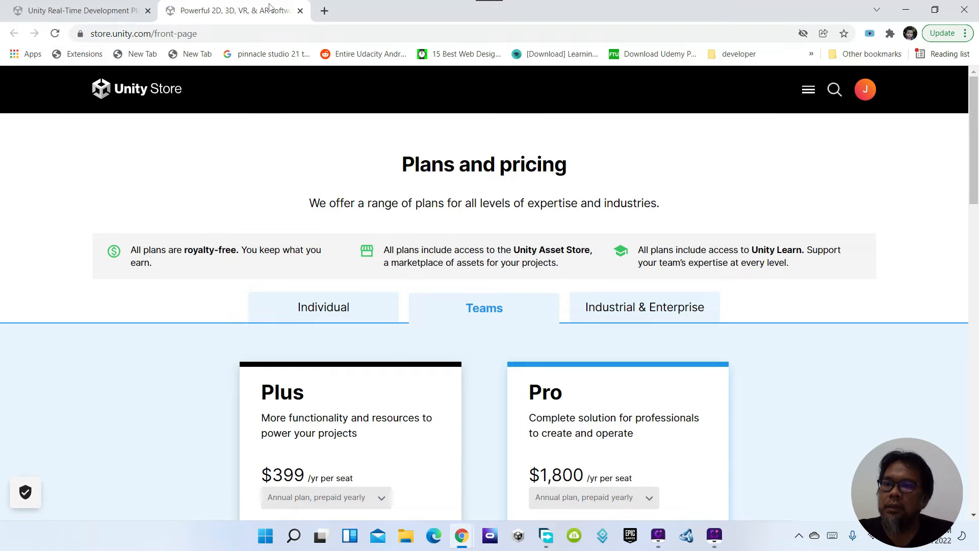
# Close the Unity Store page, return to the Google results and open the Download Unity Hub page.
pyautogui.click(300, 11)
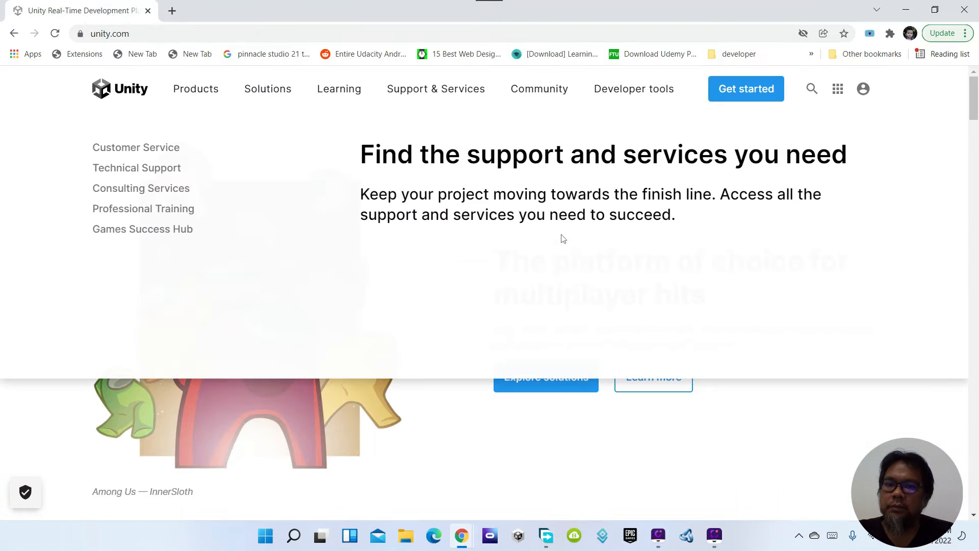
pyautogui.click(14, 34)
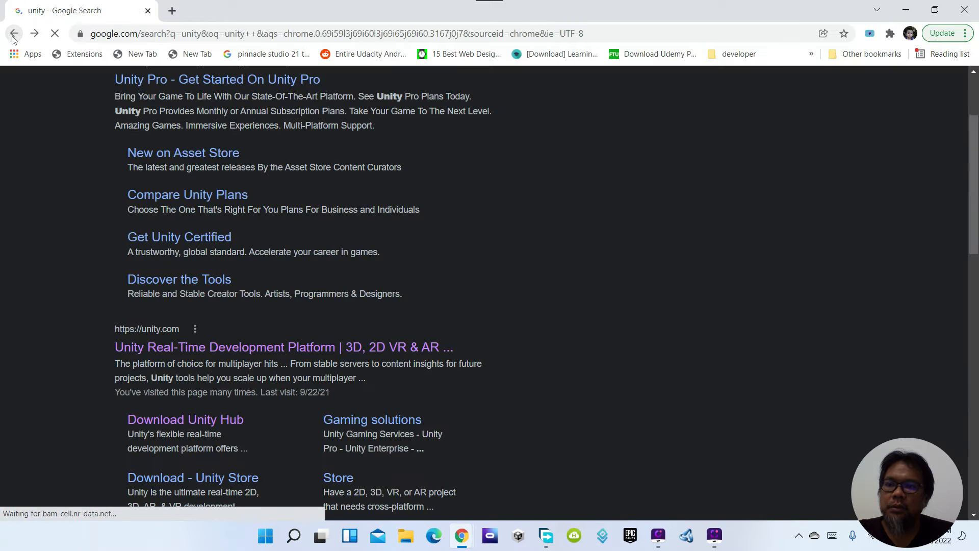
pyautogui.scroll(2, 404, 197)
pyautogui.scroll(-9, 403, 196)
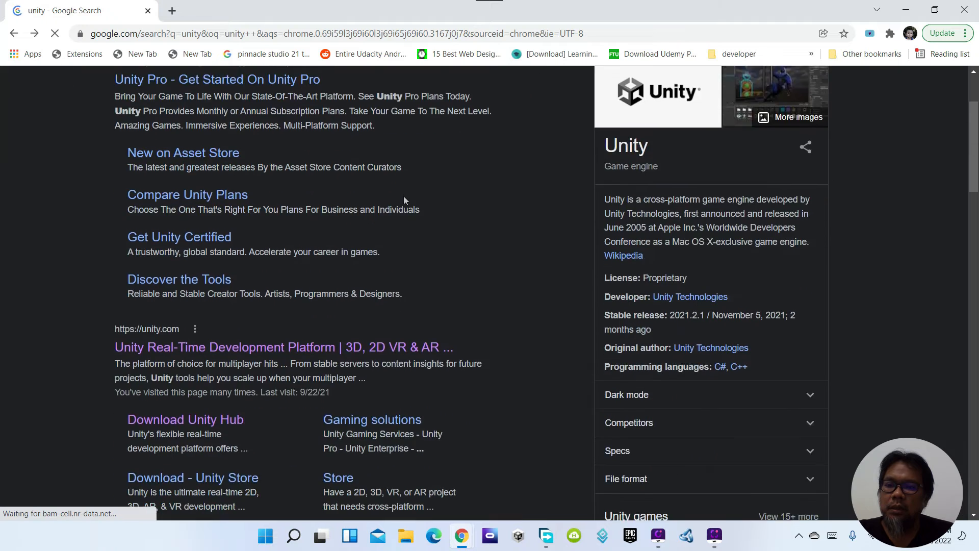
pyautogui.scroll(3, 356, 194)
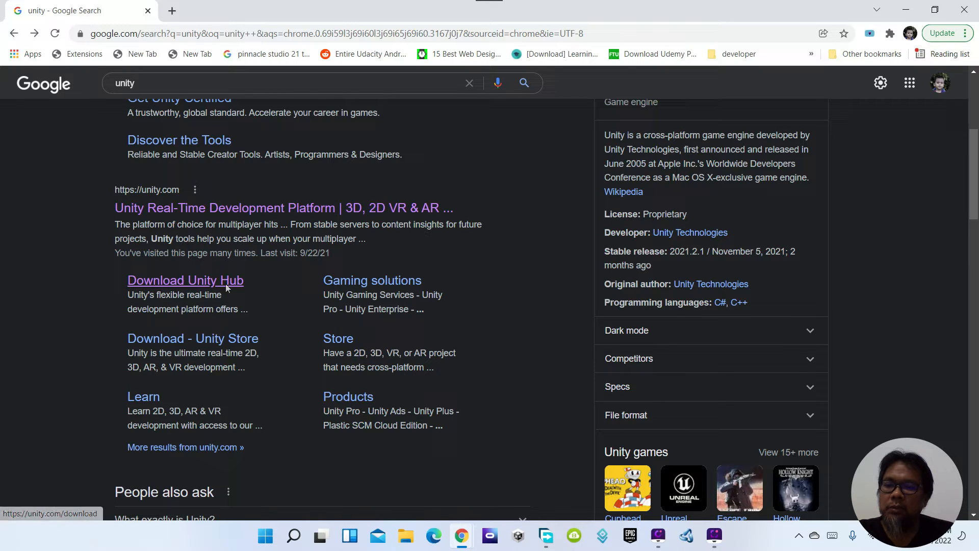
pyautogui.click(205, 285)
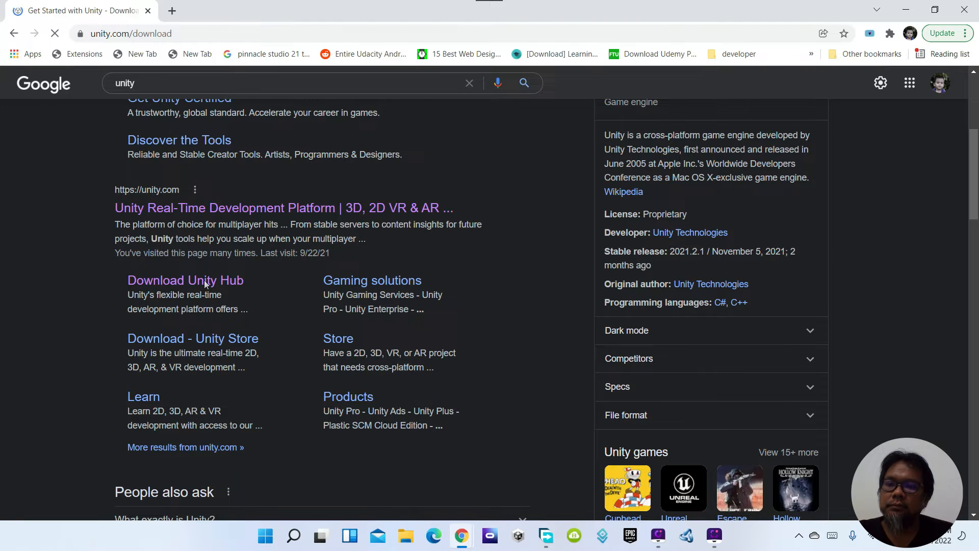
# Start the non-beta Unity Hub download for Windows, and cancel saving UnityHubSetup.exe in both the download manager and the browser.
pyautogui.scroll(-4, 205, 284)
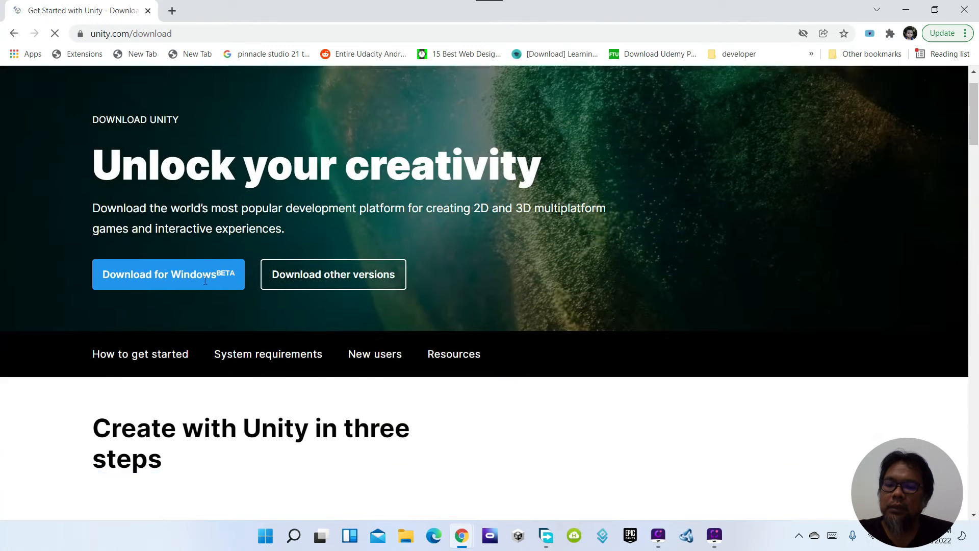
pyautogui.scroll(-4, 206, 285)
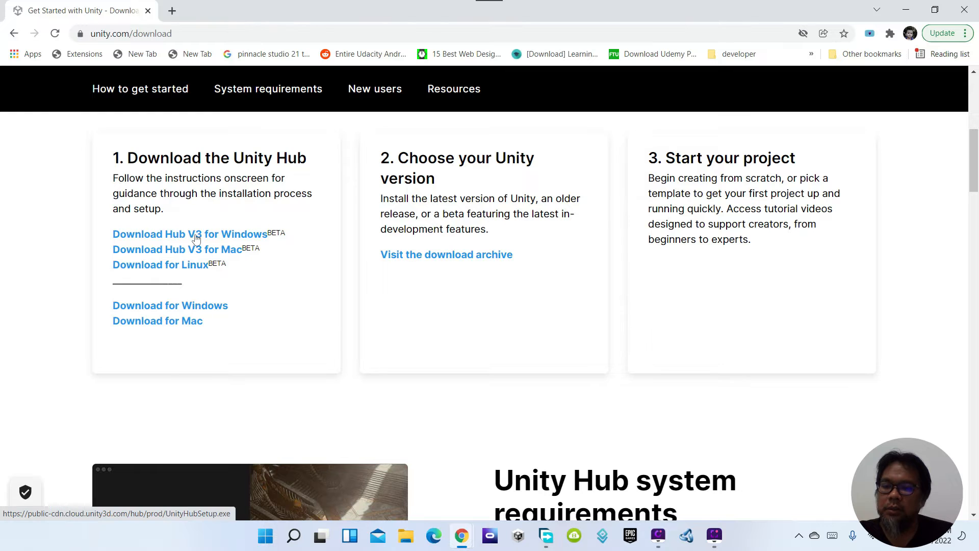
pyautogui.click(177, 309)
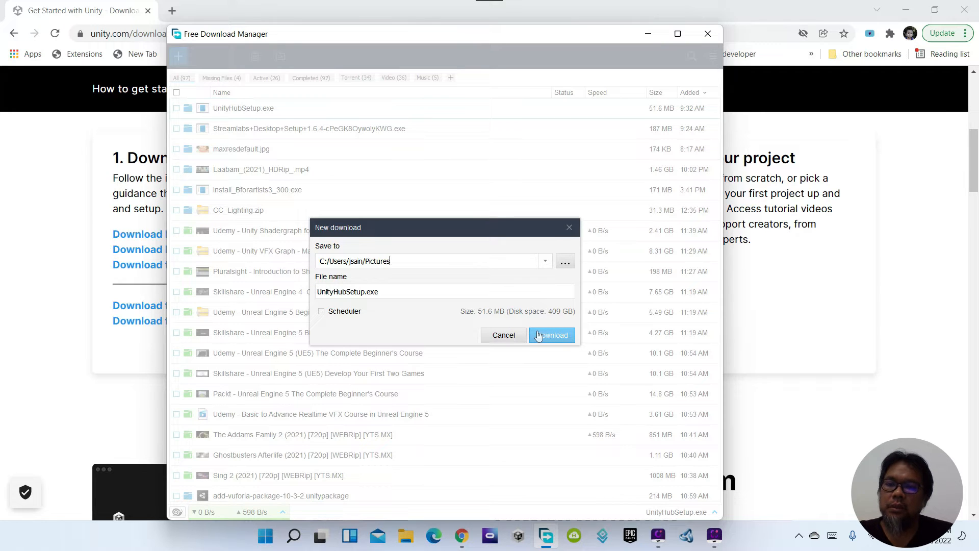
pyautogui.click(500, 335)
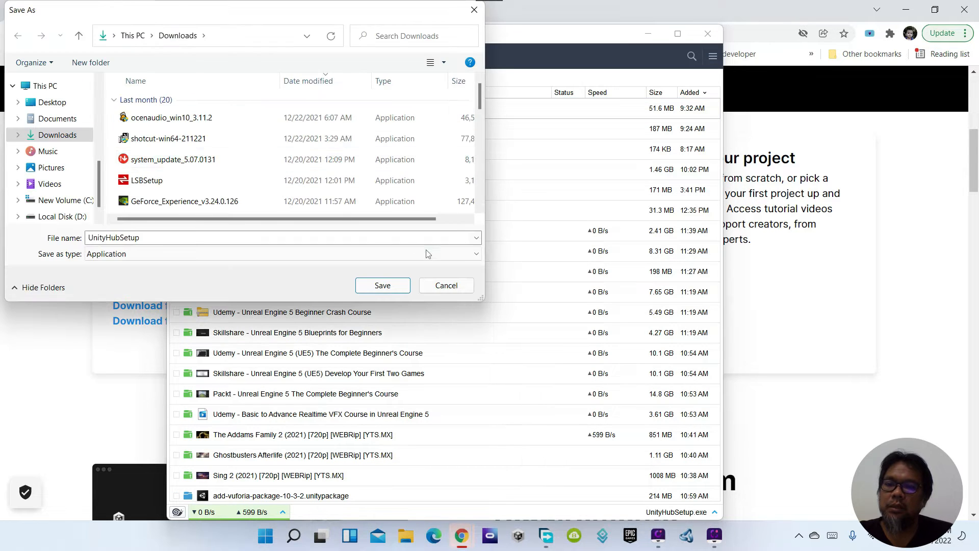
pyautogui.press('Escape')
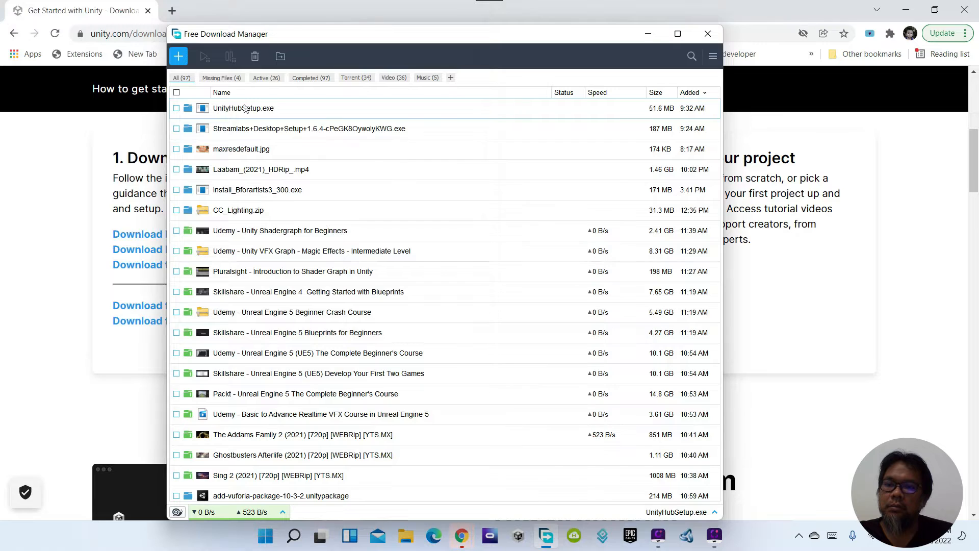
# Launch the already downloaded UnityHubSetup.exe, cancel the setup at its license agreement and put the download manager away.
pyautogui.click(245, 108)
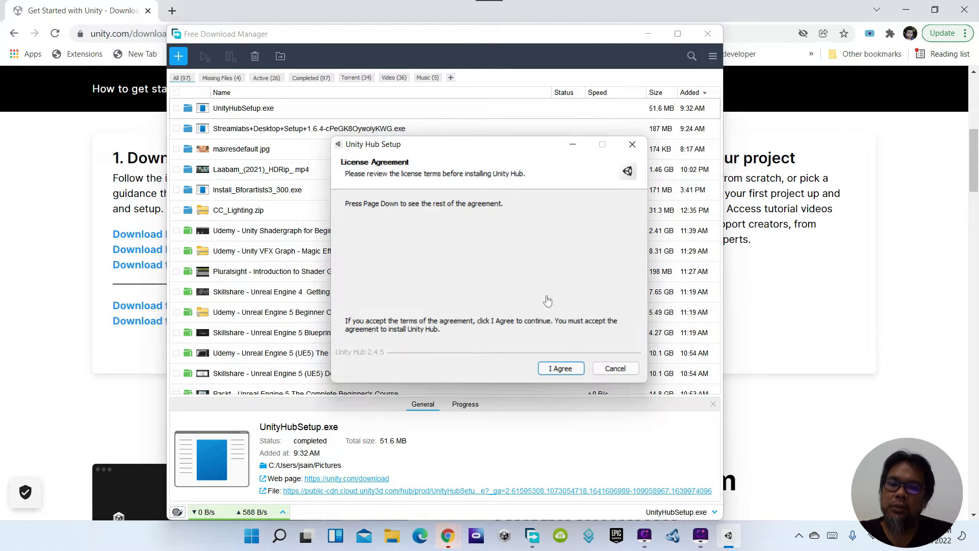
pyautogui.click(615, 370)
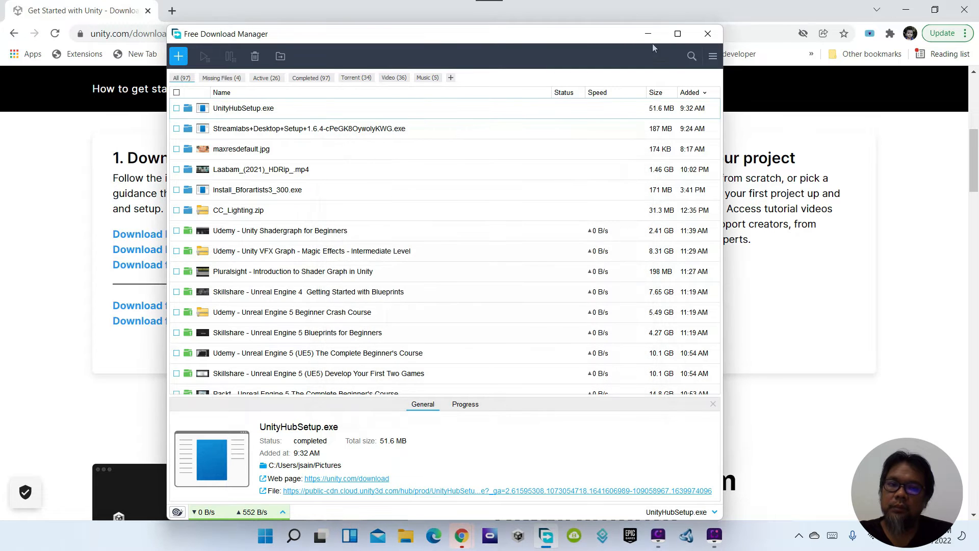
pyautogui.click(648, 34)
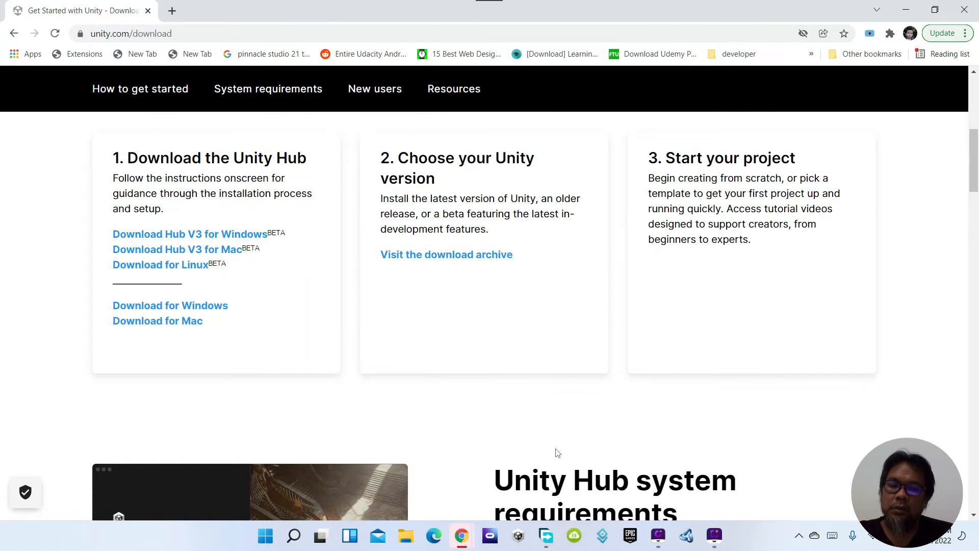
# Switch to the installed Unity Hub and restart it to install Hub V2.4.5.
pyautogui.click(518, 534)
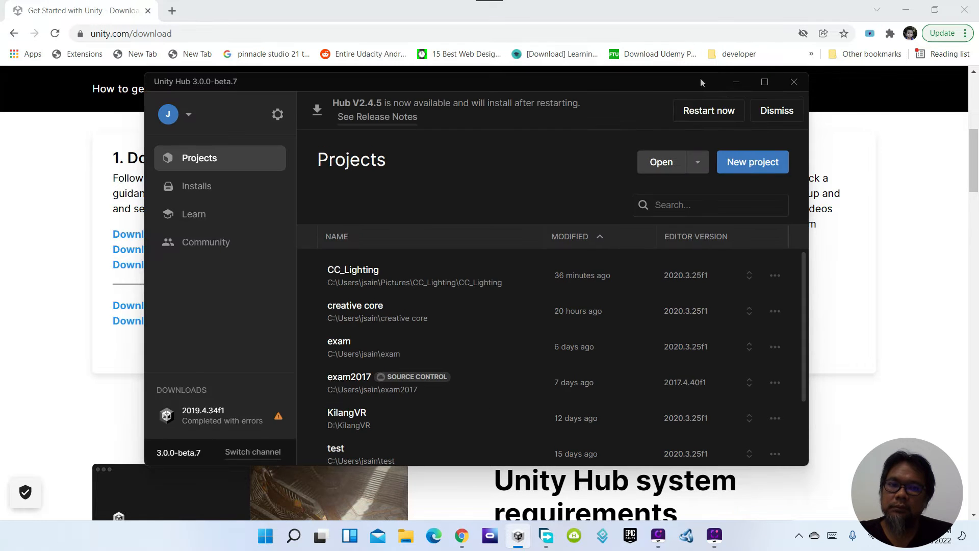
pyautogui.moveTo(700, 78); pyautogui.dragTo(679, 78)
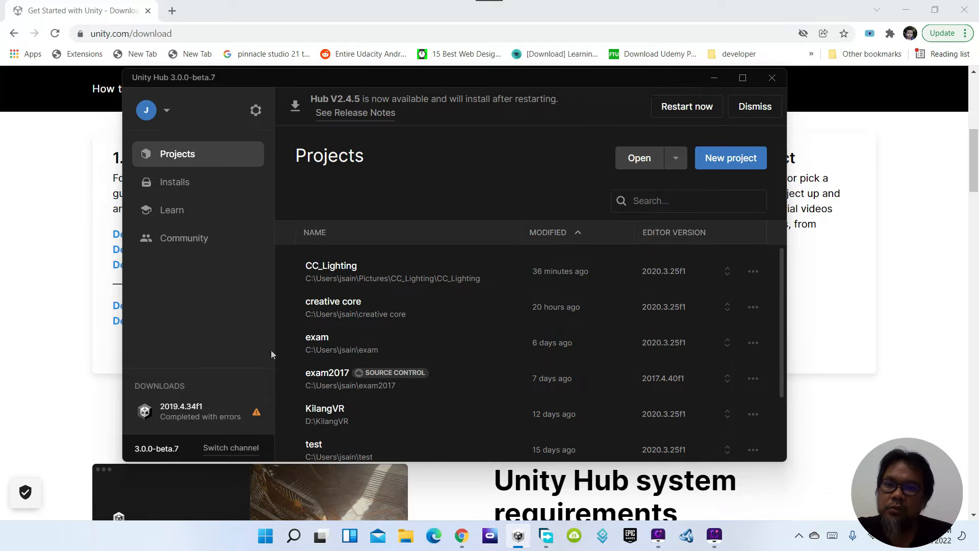
pyautogui.click(687, 107)
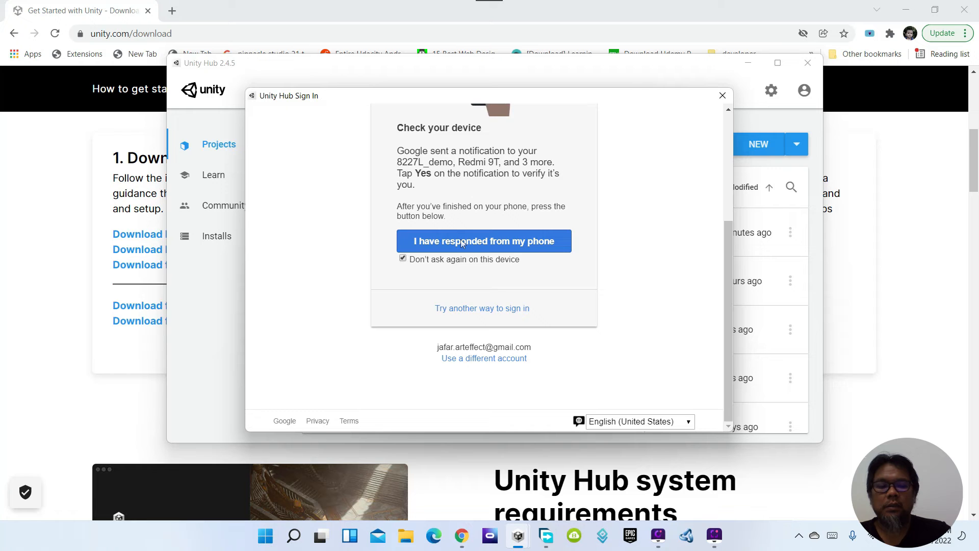
# Confirm the Google verification done on the phone and allow unity.com to access the Google account.
pyautogui.click(461, 242)
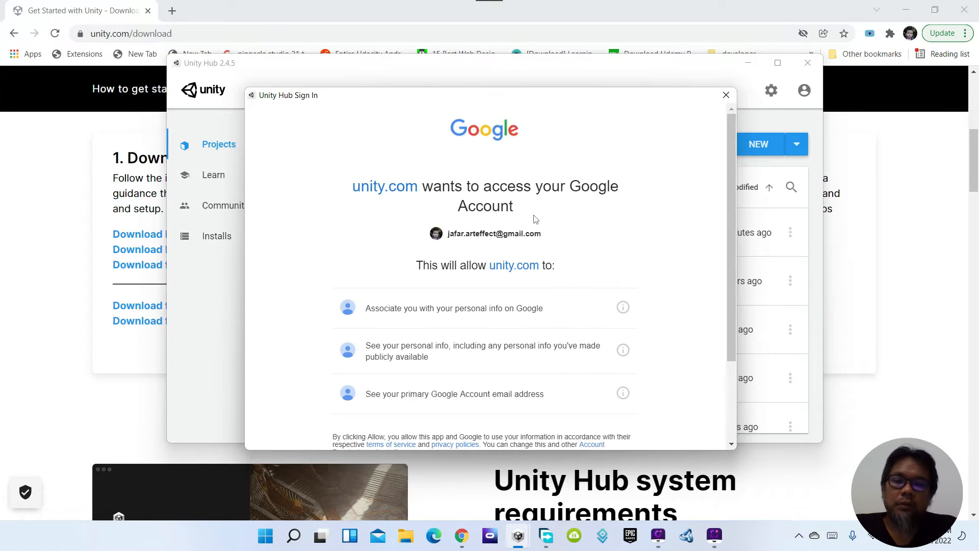
pyautogui.scroll(-3, 513, 272)
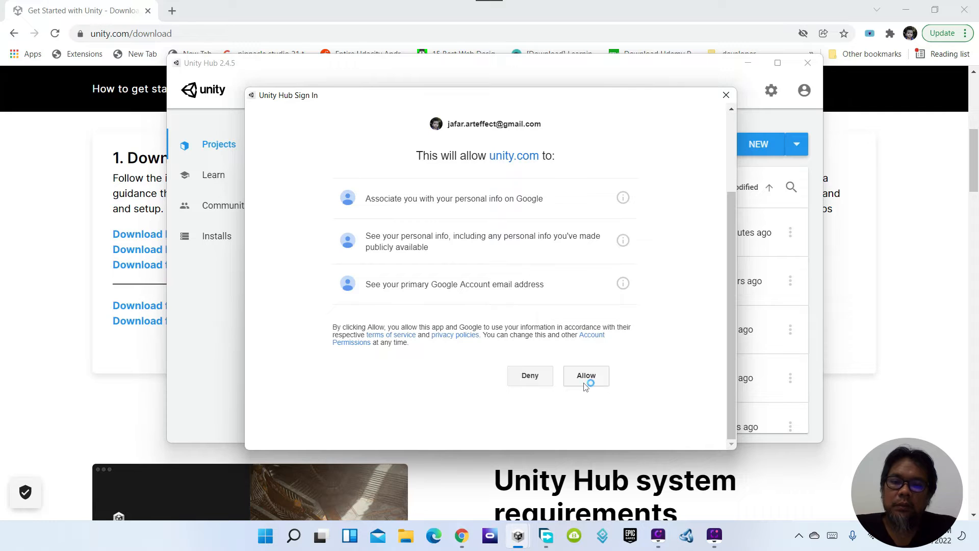
pyautogui.click(585, 384)
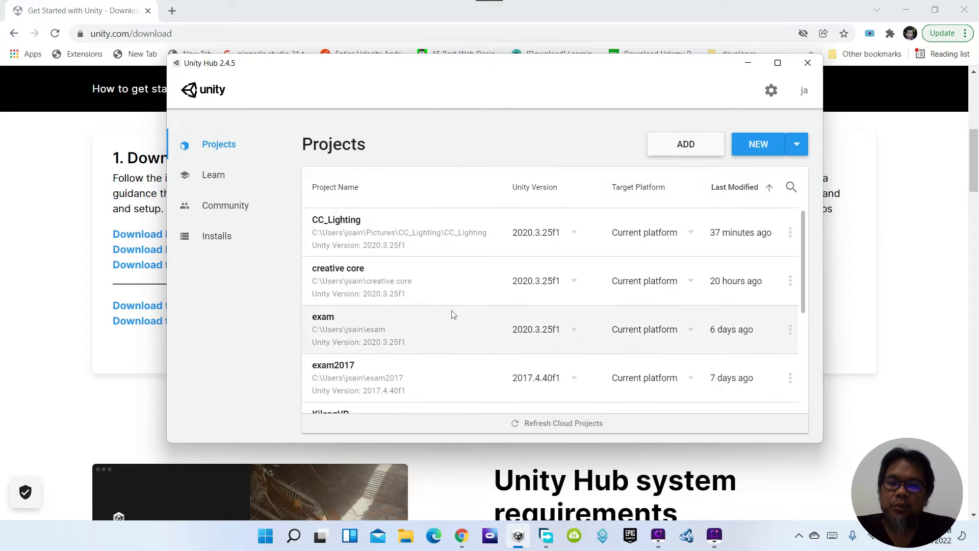
# Look through the Projects list and open the overview of installed Unity versions.
pyautogui.scroll(-4, 452, 315)
pyautogui.scroll(4, 450, 317)
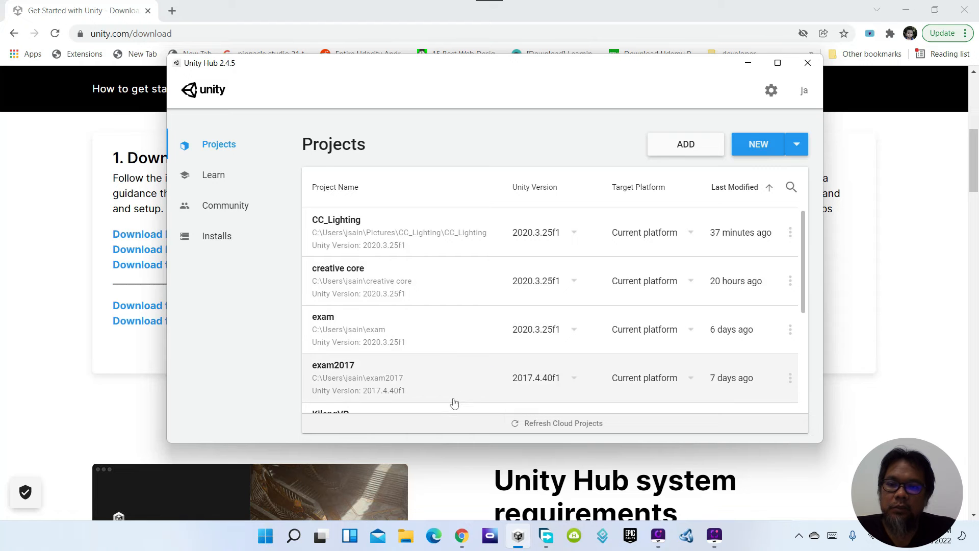
pyautogui.scroll(-4, 415, 280)
pyautogui.scroll(4, 409, 352)
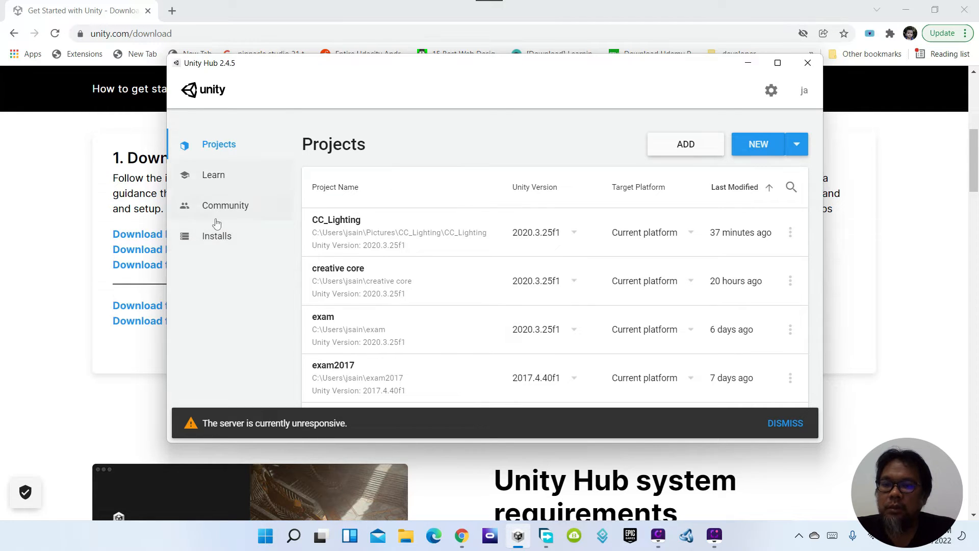
pyautogui.click(217, 237)
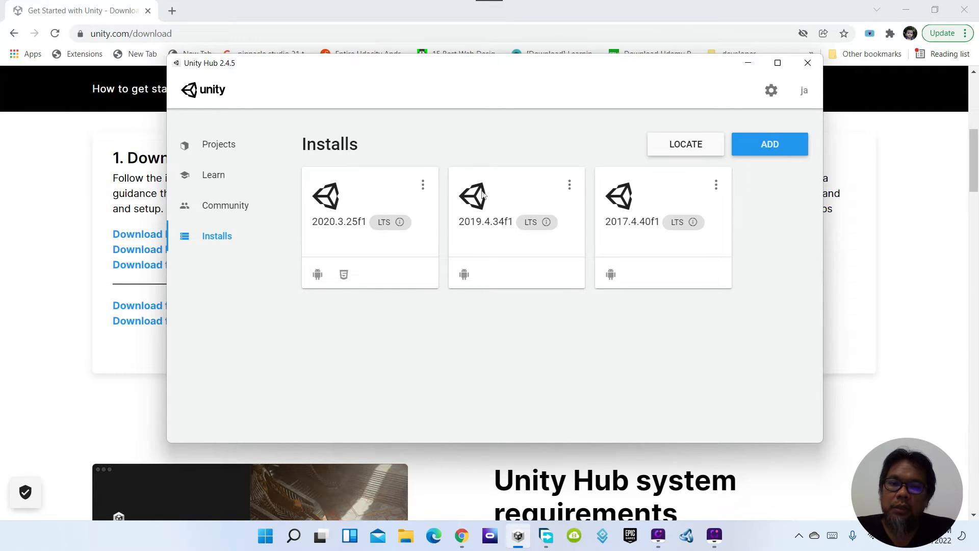
# Start adding Unity 2021.2.7f1 and look through the modules available for it.
pyautogui.click(776, 146)
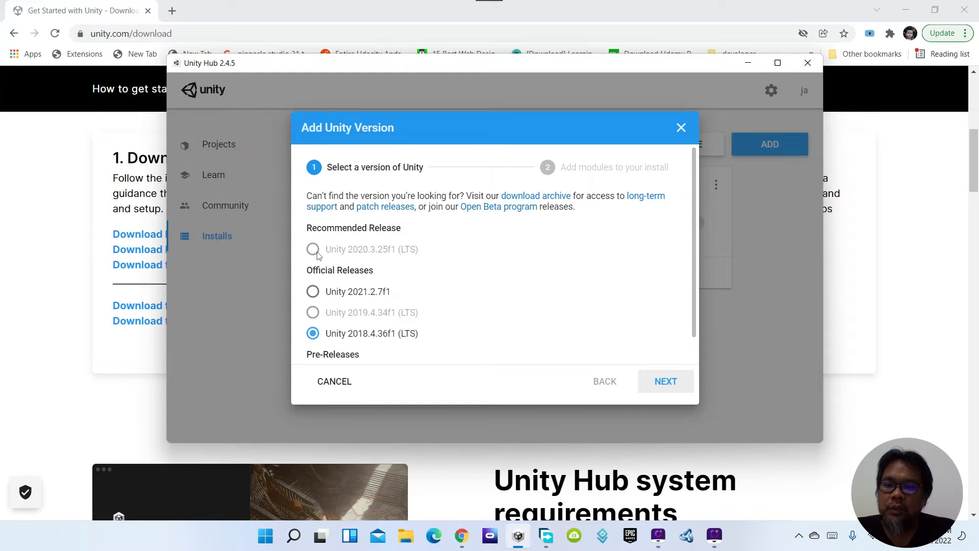
pyautogui.click(313, 292)
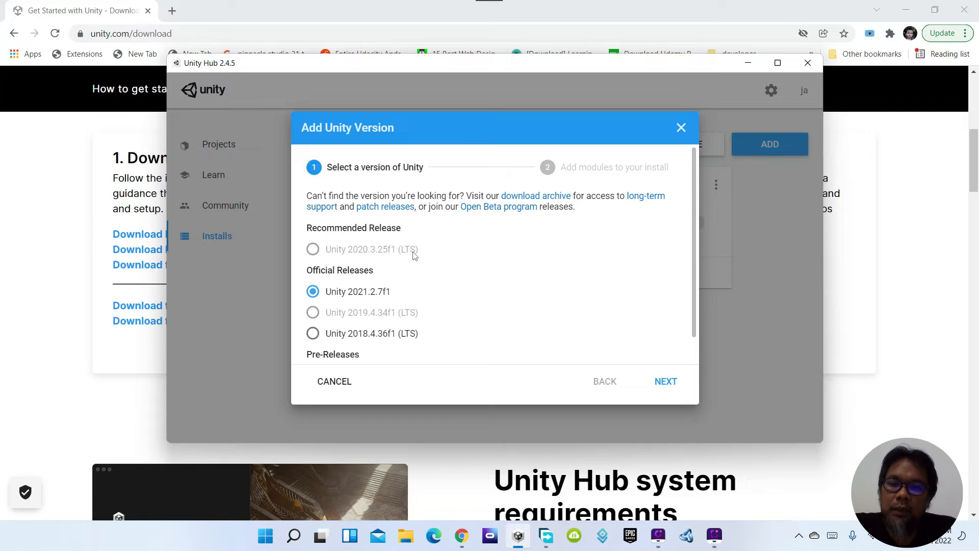
pyautogui.click(665, 382)
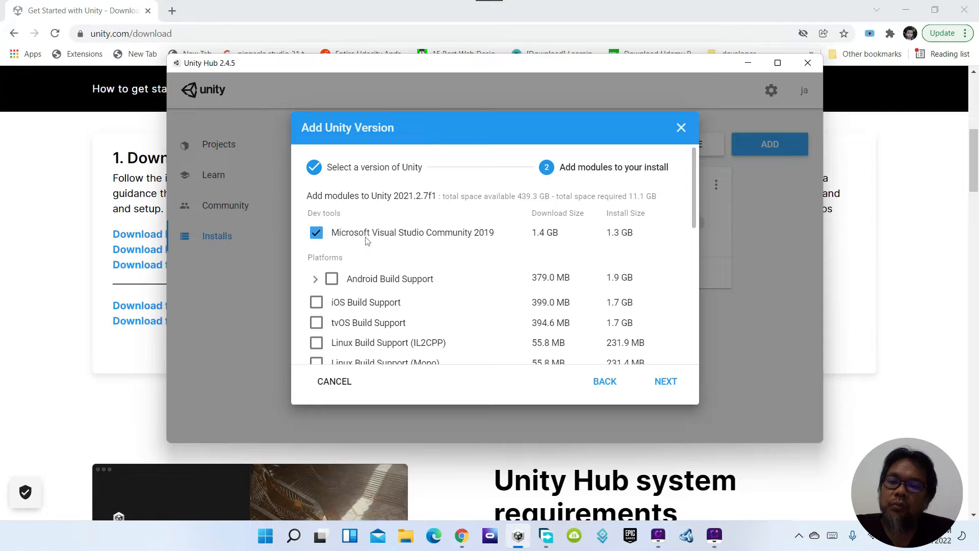
pyautogui.scroll(-1, 367, 240)
pyautogui.scroll(-2, 367, 249)
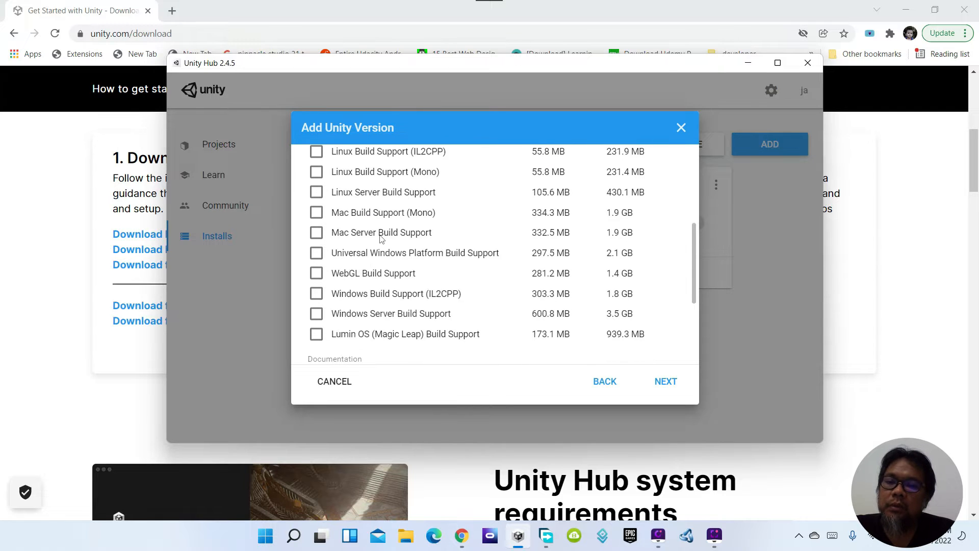
pyautogui.scroll(-1, 380, 237)
pyautogui.scroll(2, 383, 238)
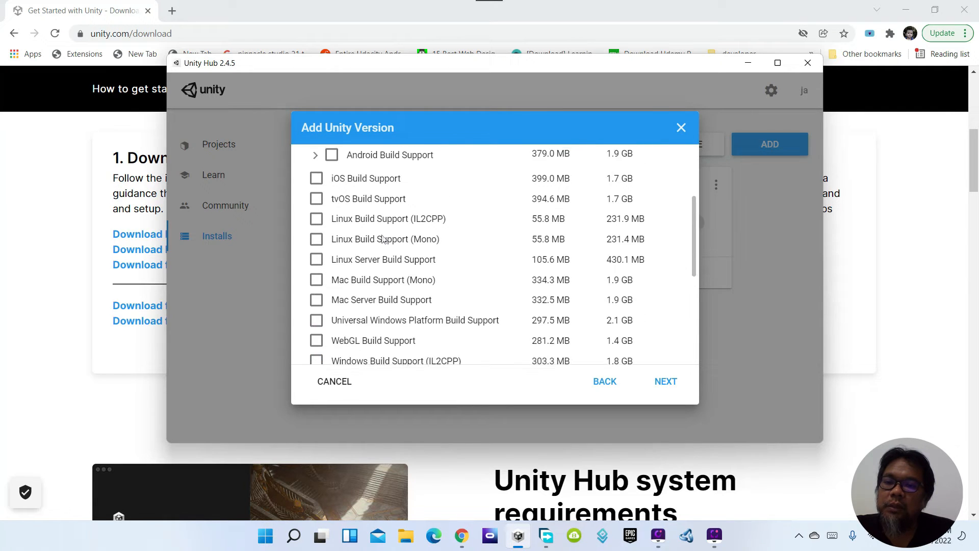
pyautogui.scroll(2, 382, 239)
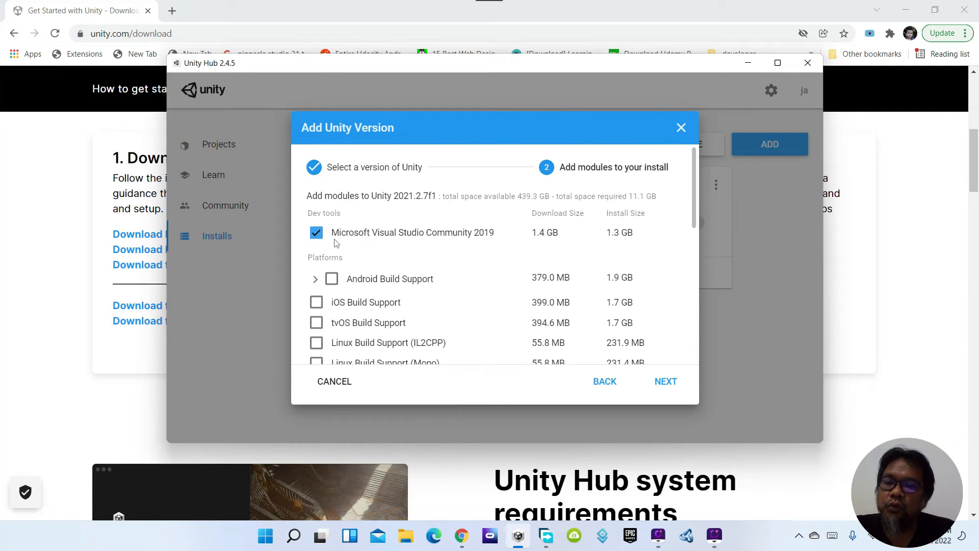
# Select the Android (with SDK & NDK Tools and OpenJDK), iOS, Lumin OS (Magic Leap) and WebGL Build Support modules.
pyautogui.click(331, 279)
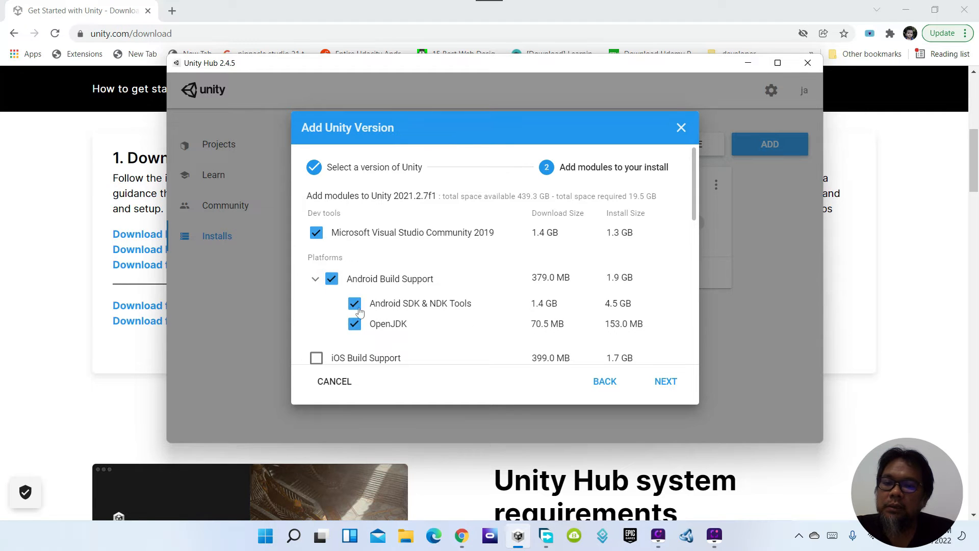
pyautogui.scroll(-1, 385, 275)
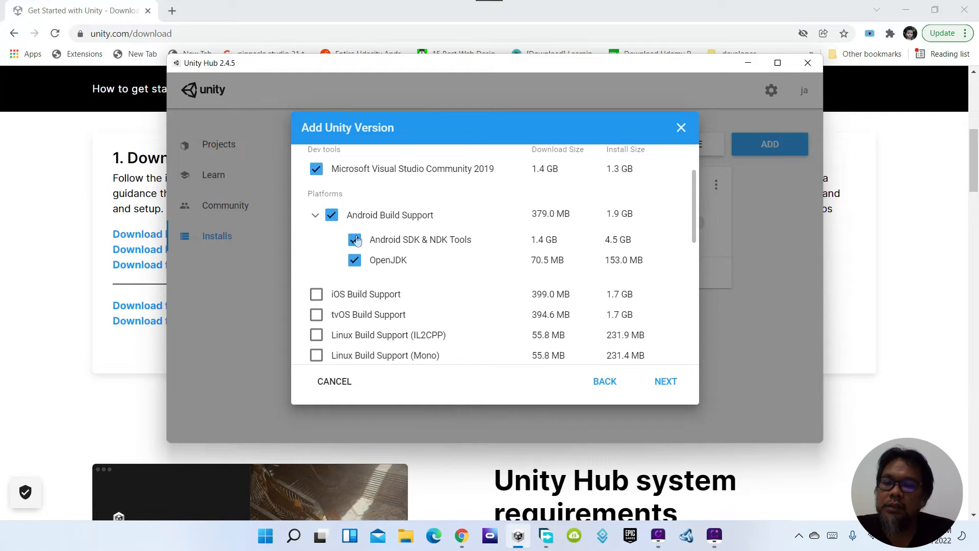
pyautogui.scroll(-1, 382, 228)
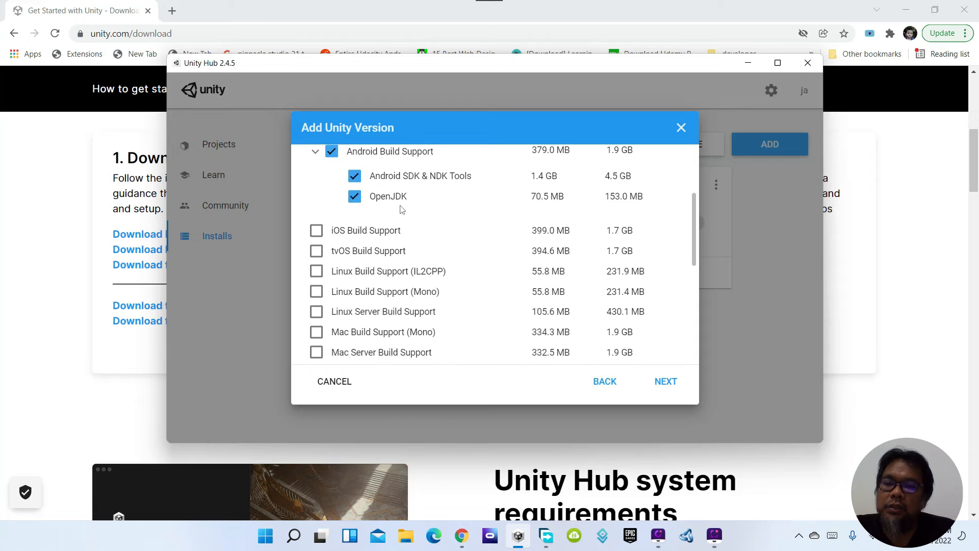
pyautogui.click(319, 236)
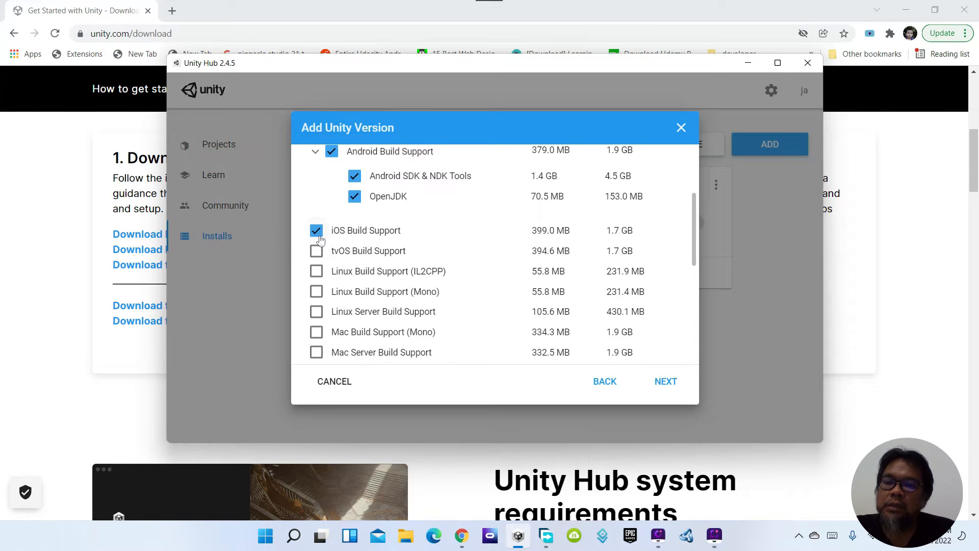
pyautogui.scroll(-2, 325, 241)
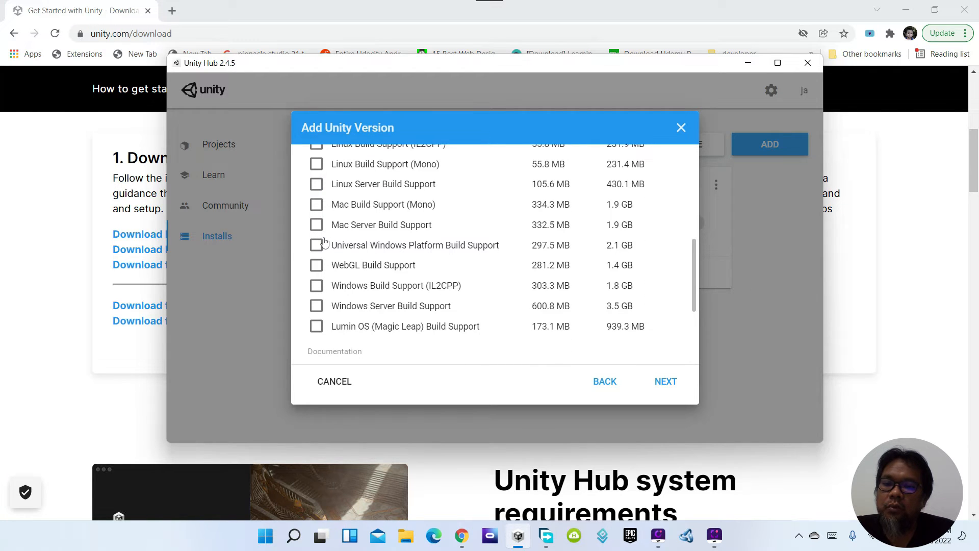
pyautogui.click(318, 330)
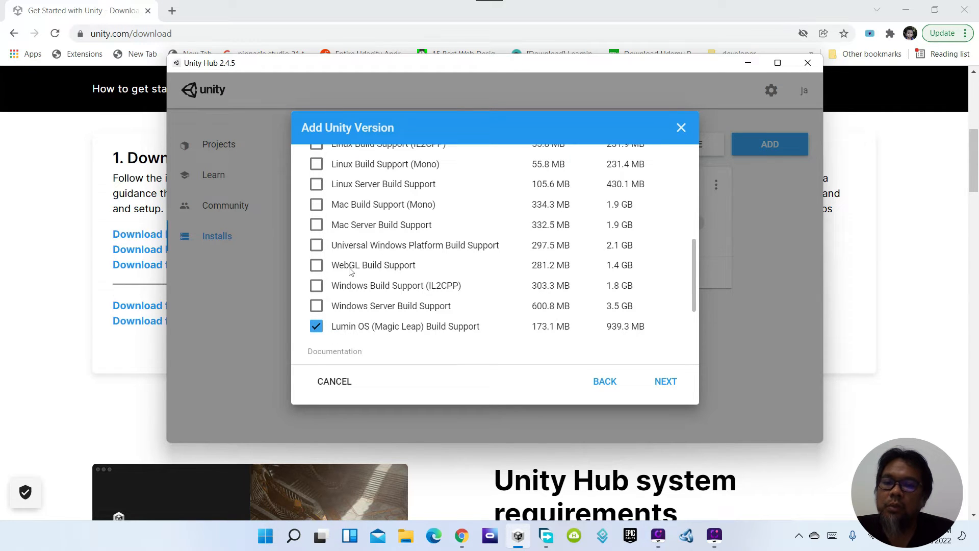
pyautogui.click(317, 268)
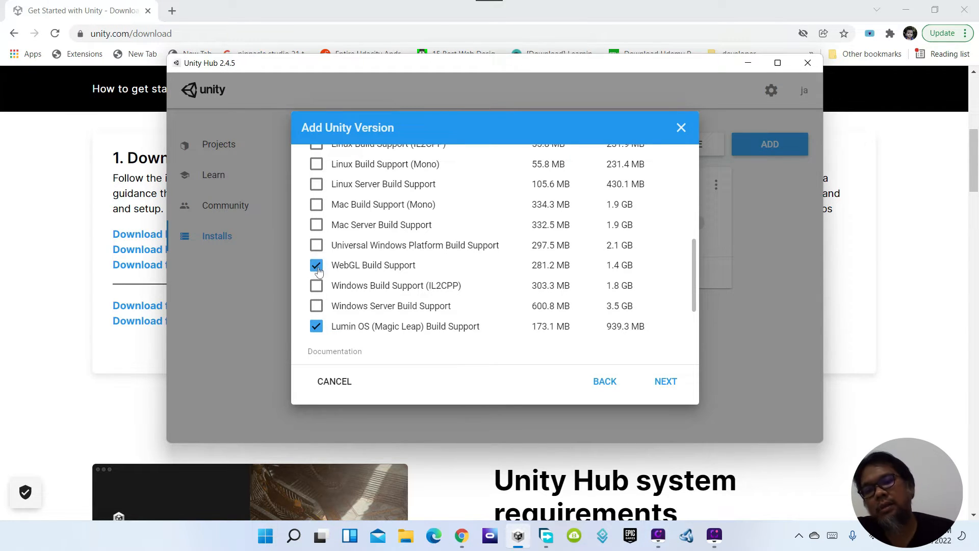
# Deselect the WebGL, Lumin OS (Magic Leap), iOS and Android Build Support modules.
pyautogui.click(319, 270)
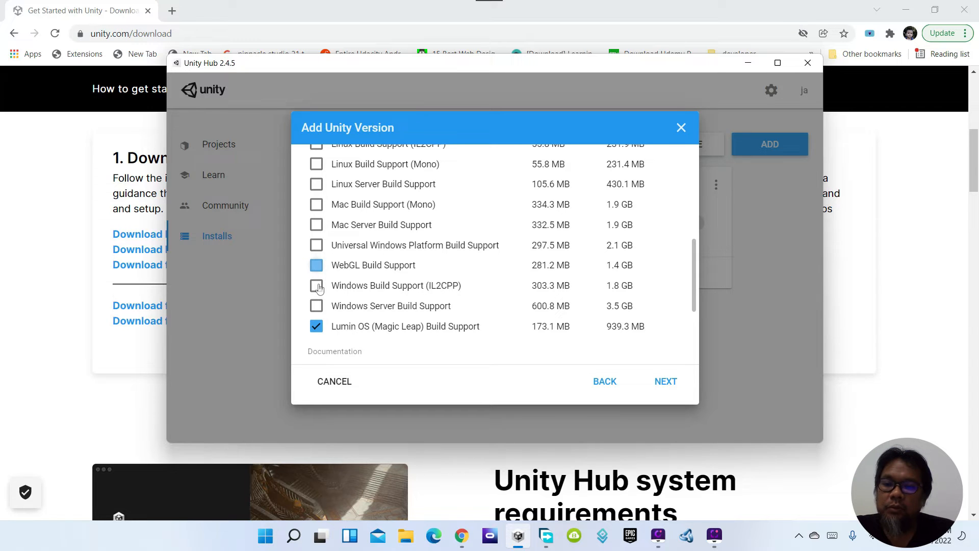
pyautogui.click(319, 328)
pyautogui.scroll(2, 321, 312)
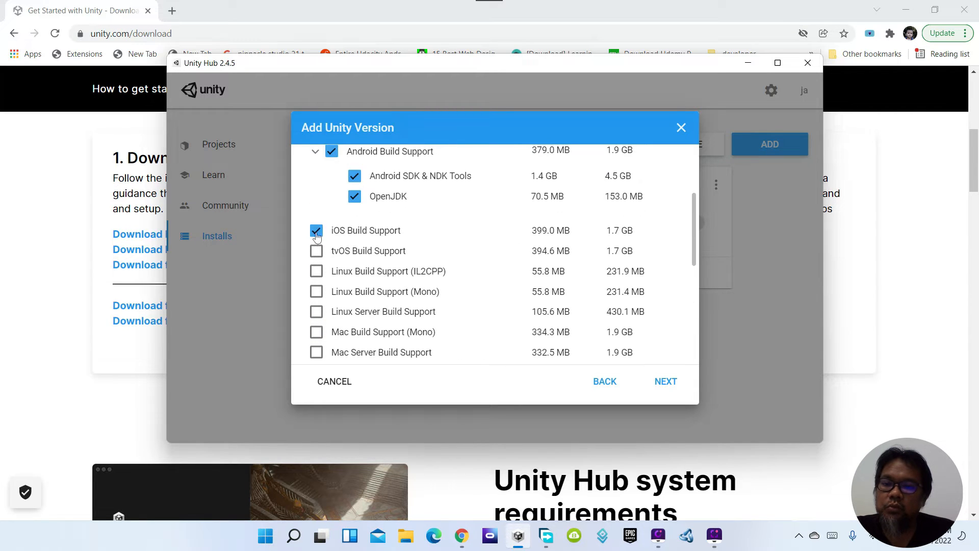
pyautogui.click(317, 228)
pyautogui.scroll(3, 326, 229)
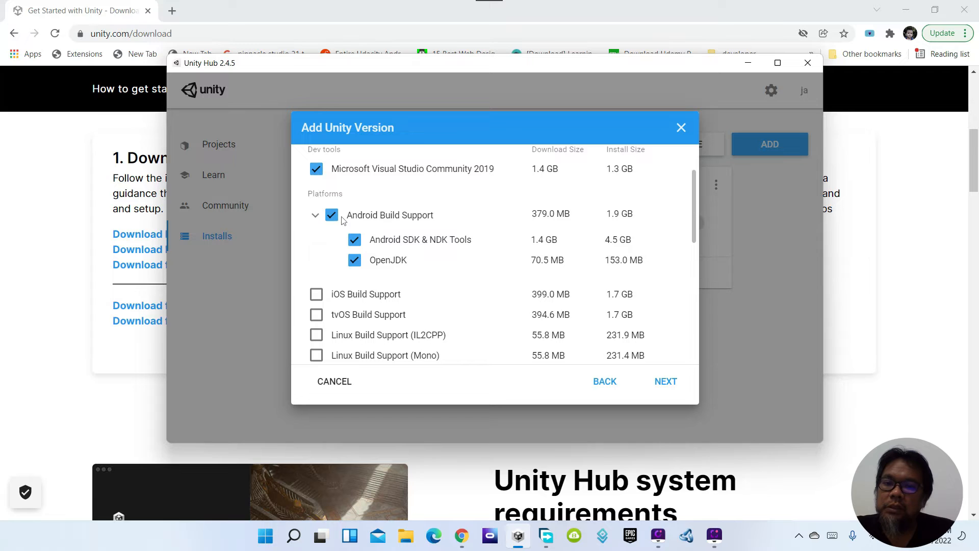
pyautogui.click(331, 215)
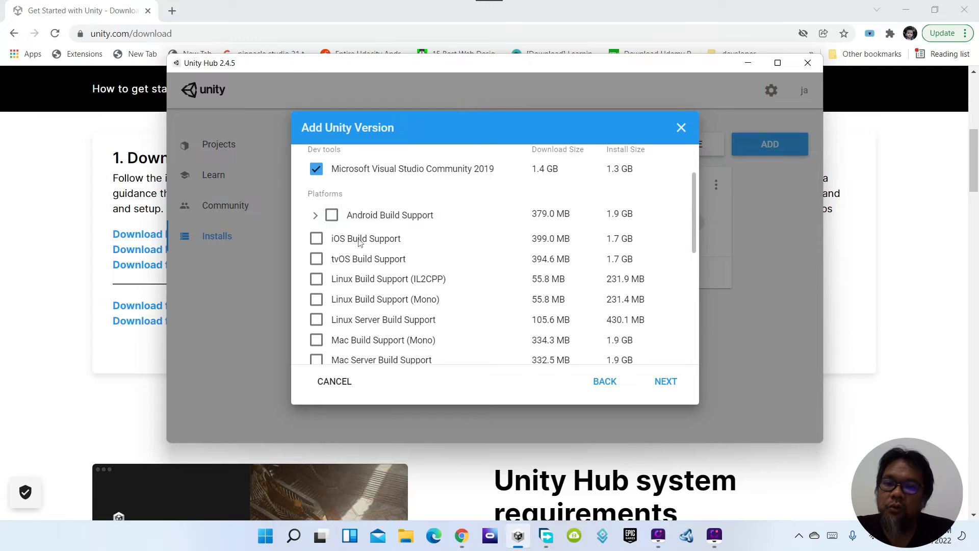
# Deselect the Microsoft Visual Studio Community 2019 module and select it again.
pyautogui.scroll(2, 359, 243)
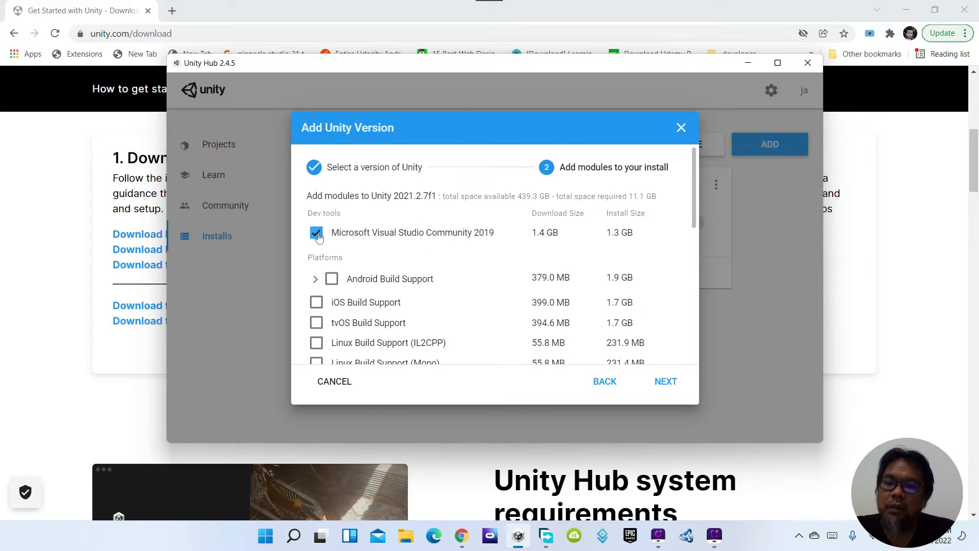
pyautogui.click(321, 239)
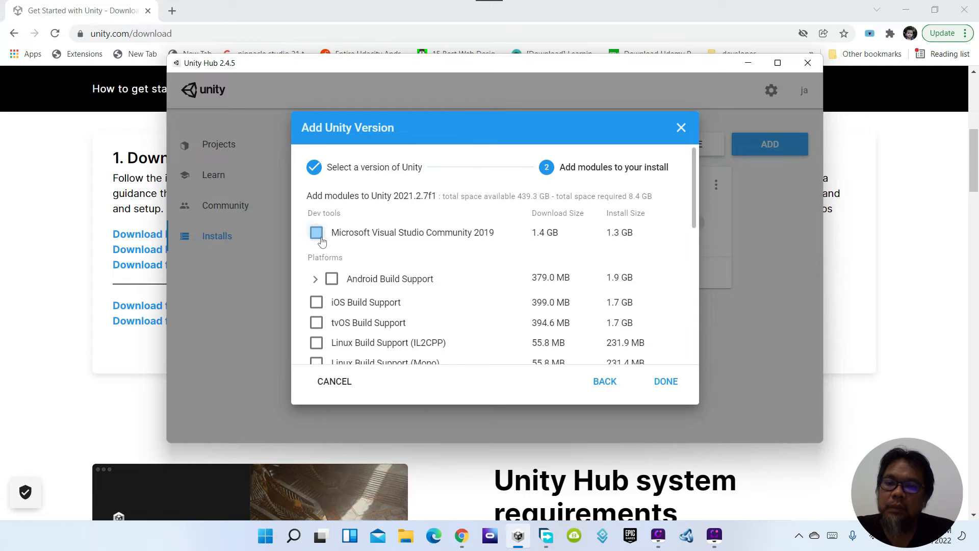
pyautogui.click(322, 239)
# Agree to the Visual Studio 2019 Community License Terms, and close the agreement and the version setup without installing.
pyautogui.click(670, 384)
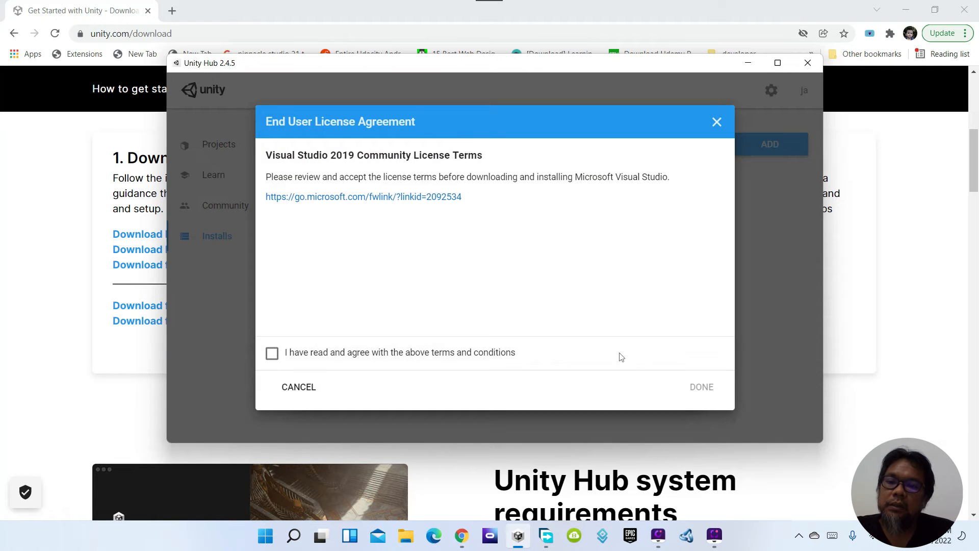
pyautogui.click(272, 353)
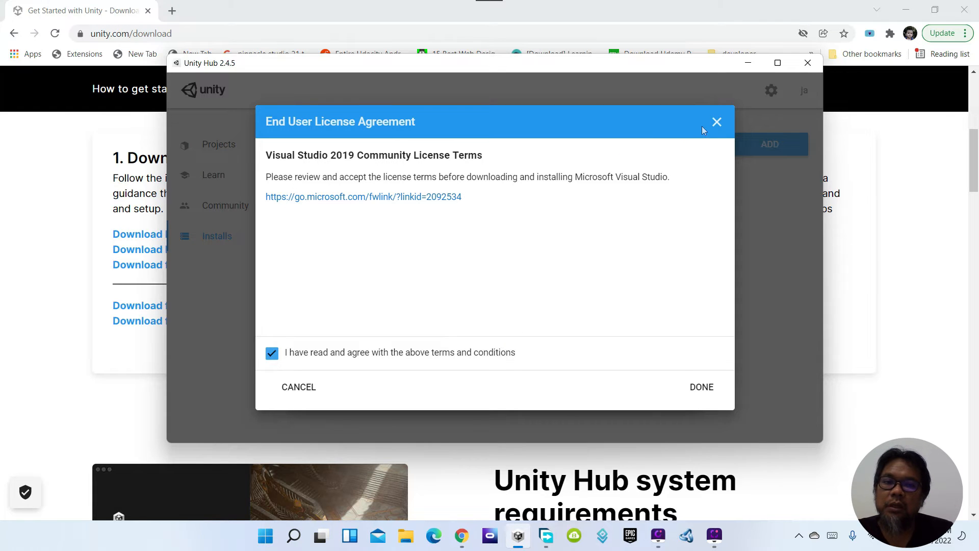
pyautogui.click(717, 123)
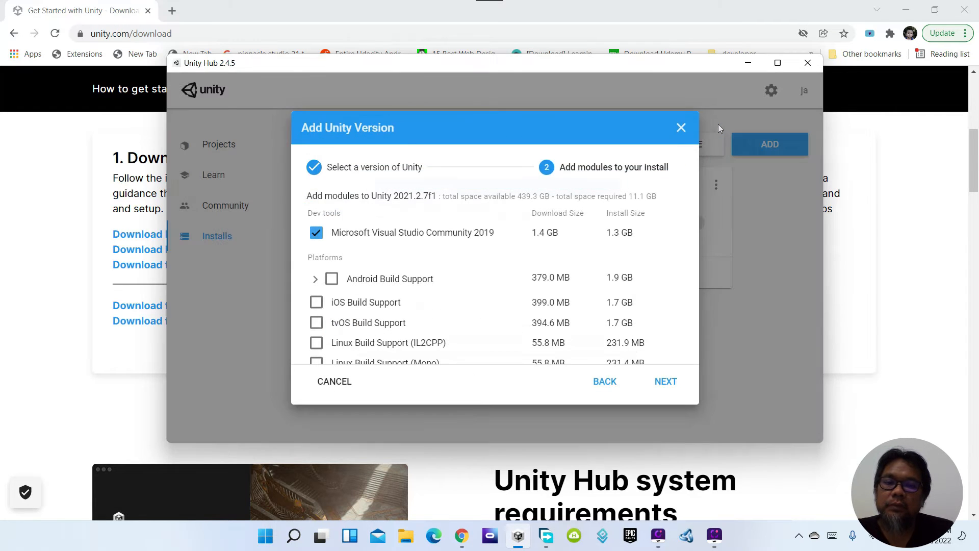
pyautogui.click(681, 131)
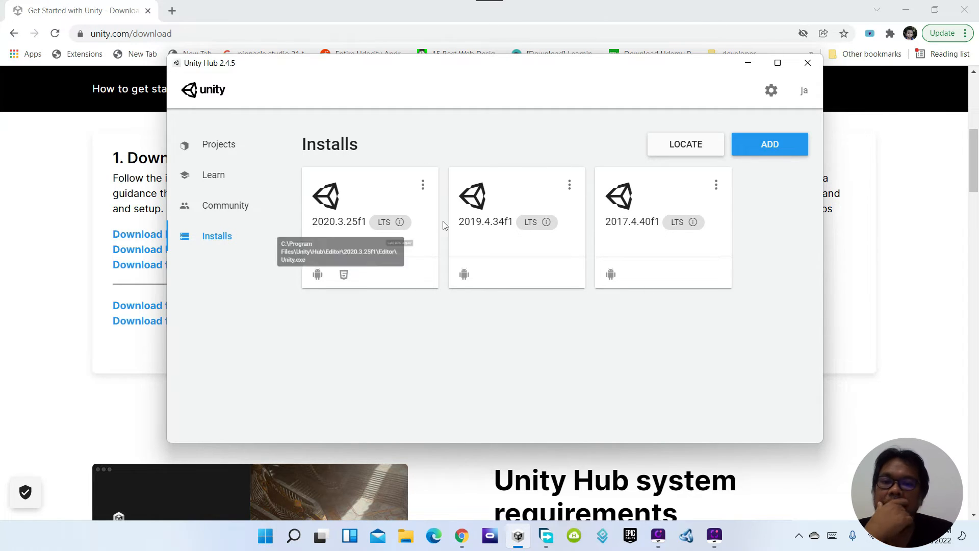
# Add the WebGL Build Support module to the installed Unity 2019.4.34f1 version.
pyautogui.moveTo(551, 226)
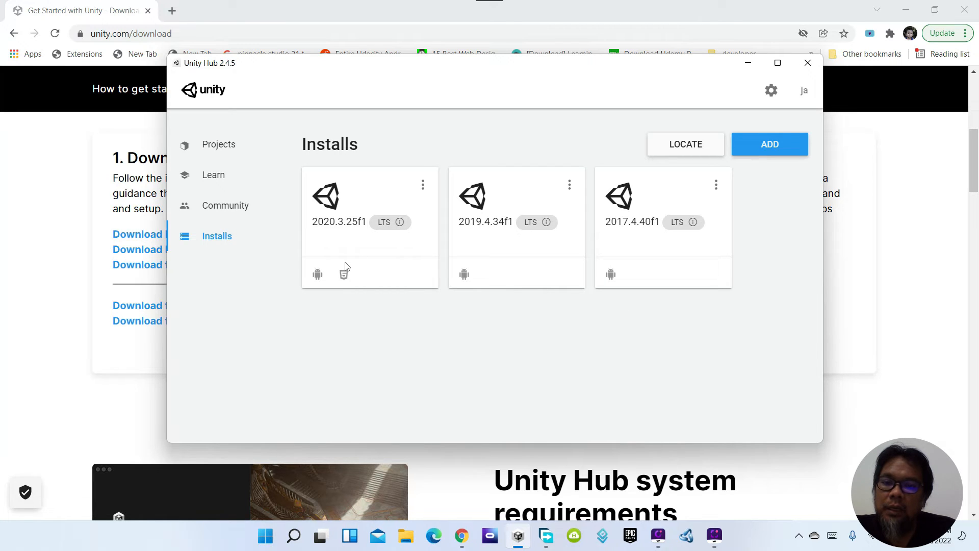
pyautogui.click(569, 186)
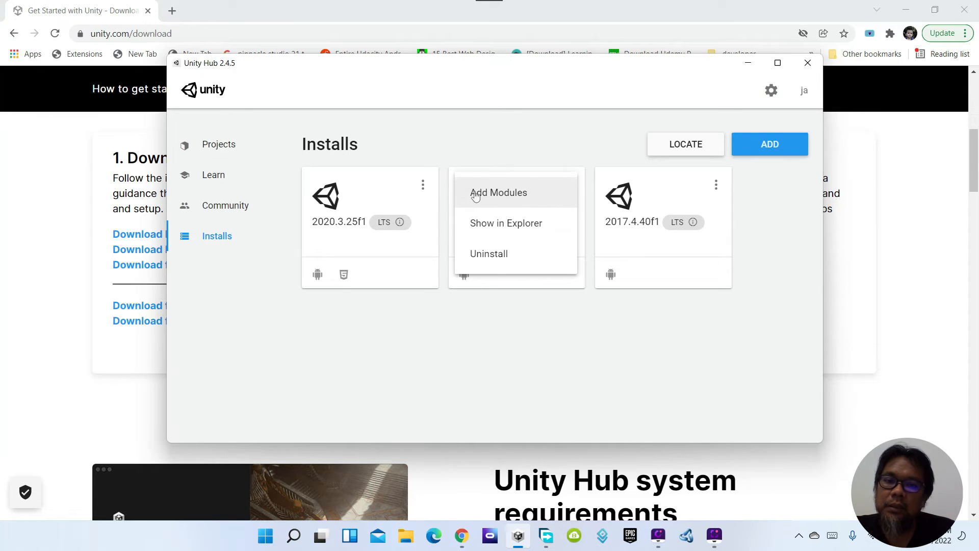
pyautogui.click(518, 293)
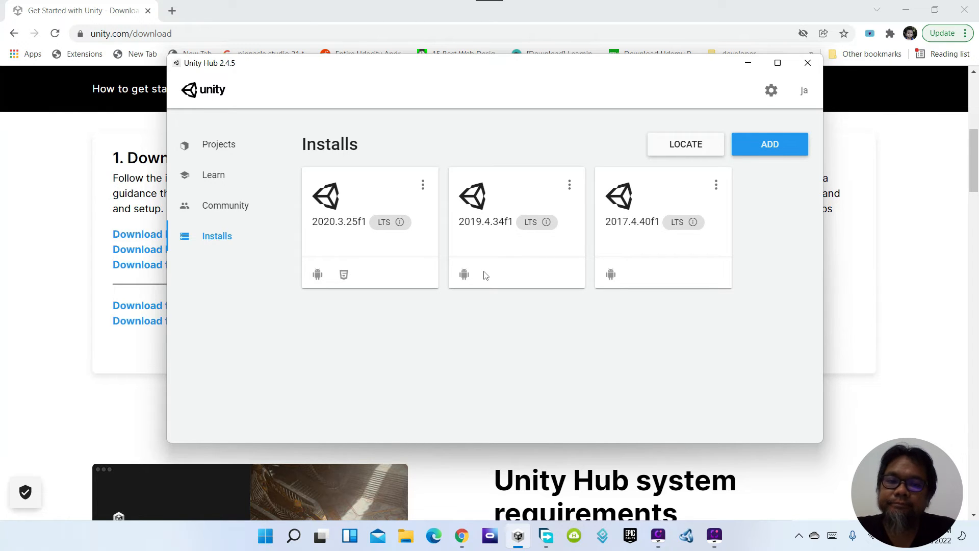
pyautogui.click(570, 185)
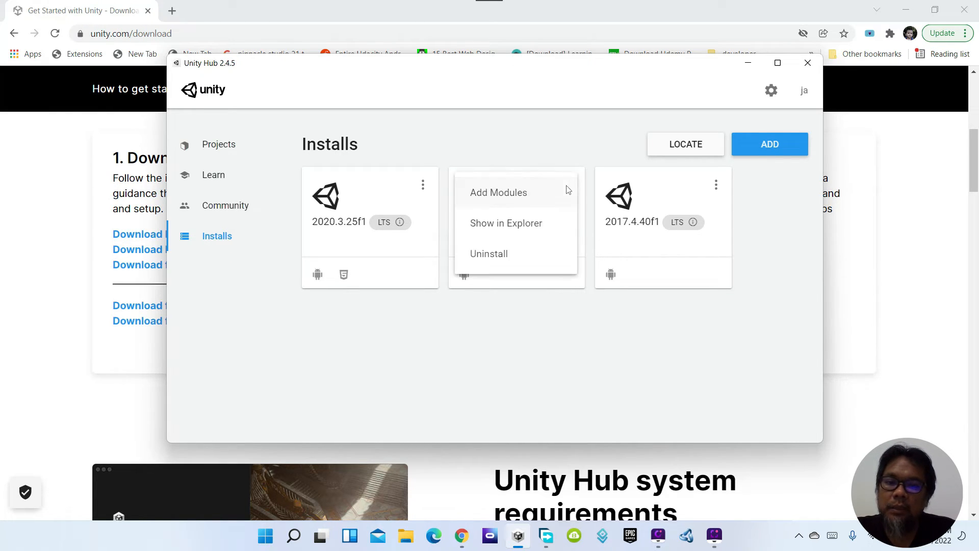
pyautogui.click(543, 192)
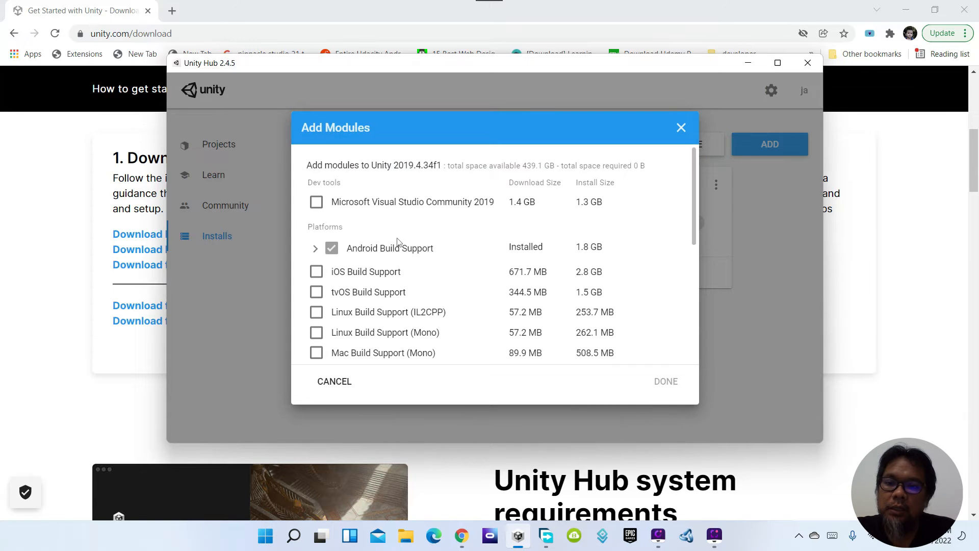
pyautogui.scroll(-3, 374, 276)
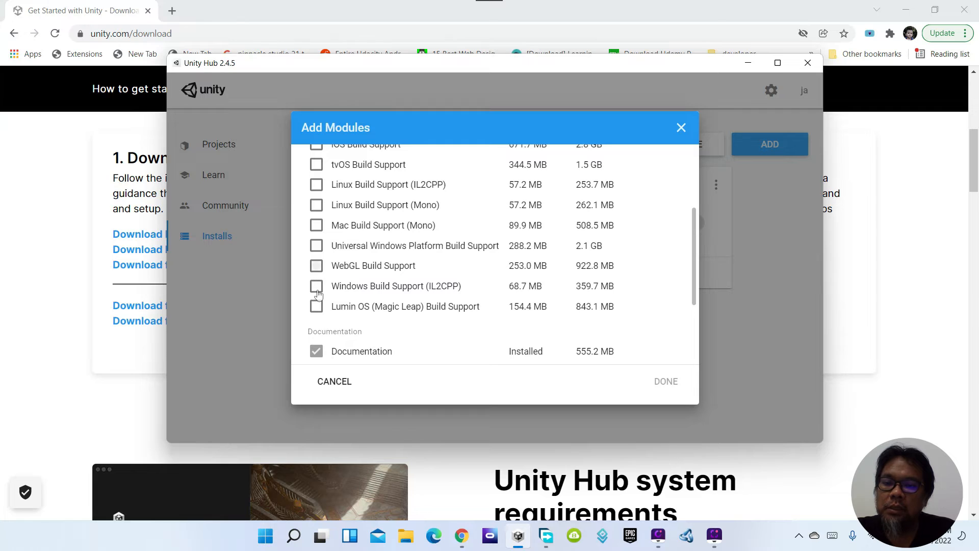
pyautogui.click(316, 266)
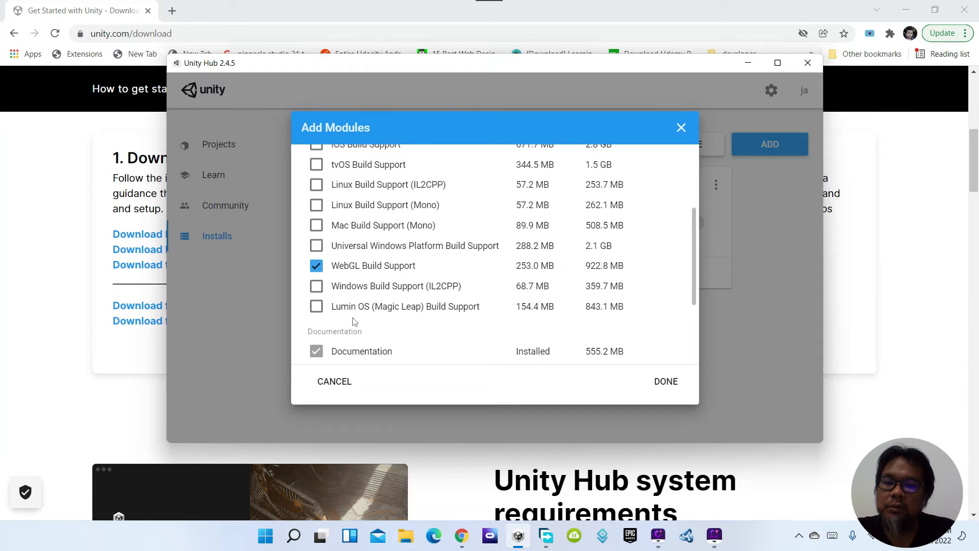
pyautogui.click(649, 378)
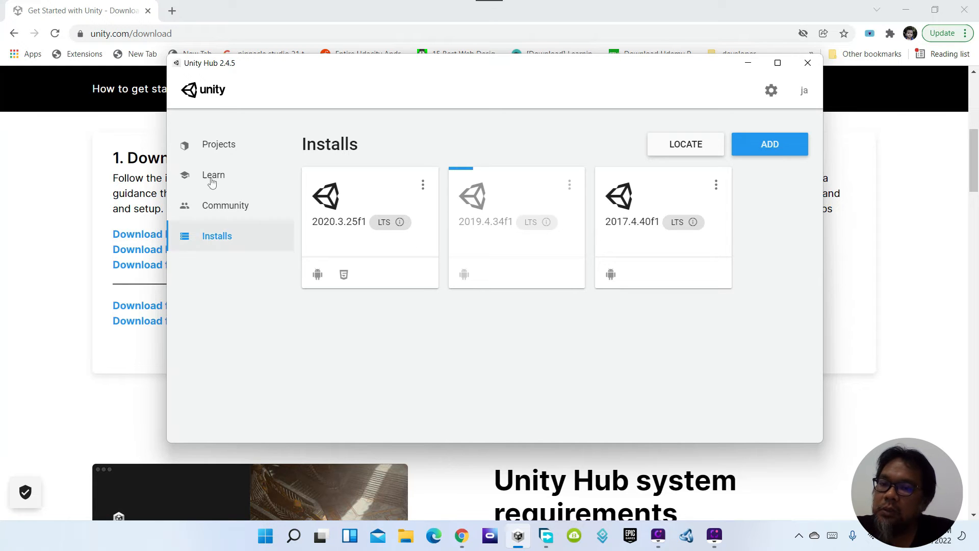
# Look through the list of existing projects and check the installation progress of Unity 2019.4.34f1.
pyautogui.click(214, 148)
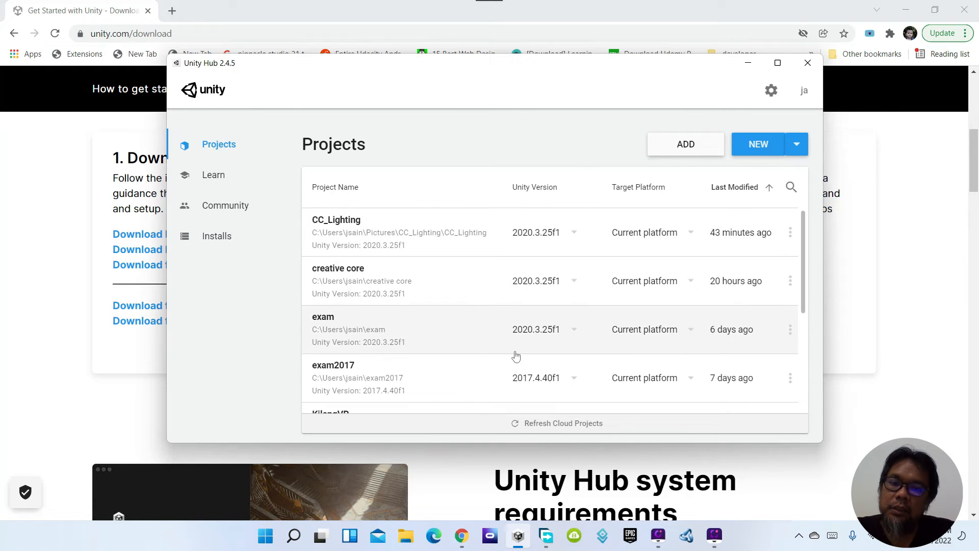
pyautogui.scroll(-4, 516, 356)
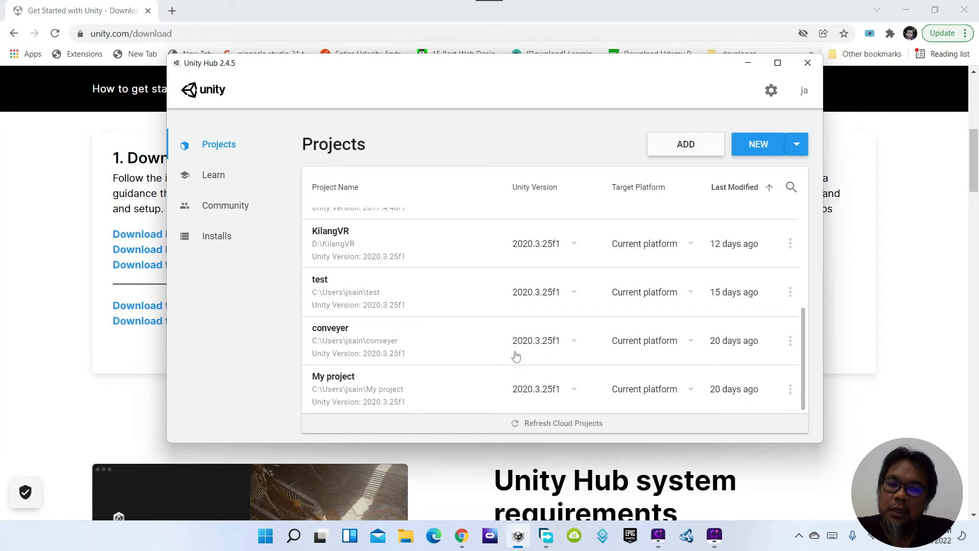
pyautogui.scroll(4, 498, 269)
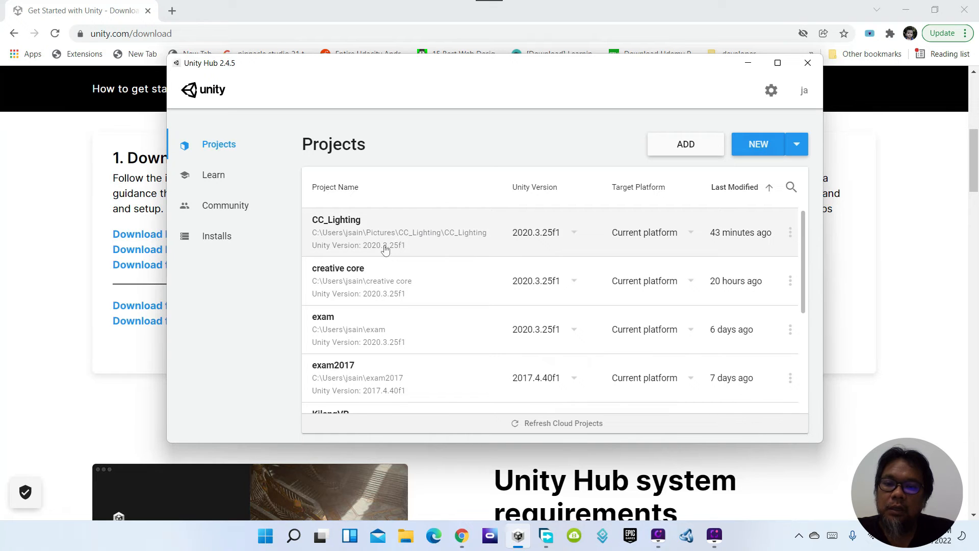
pyautogui.click(237, 243)
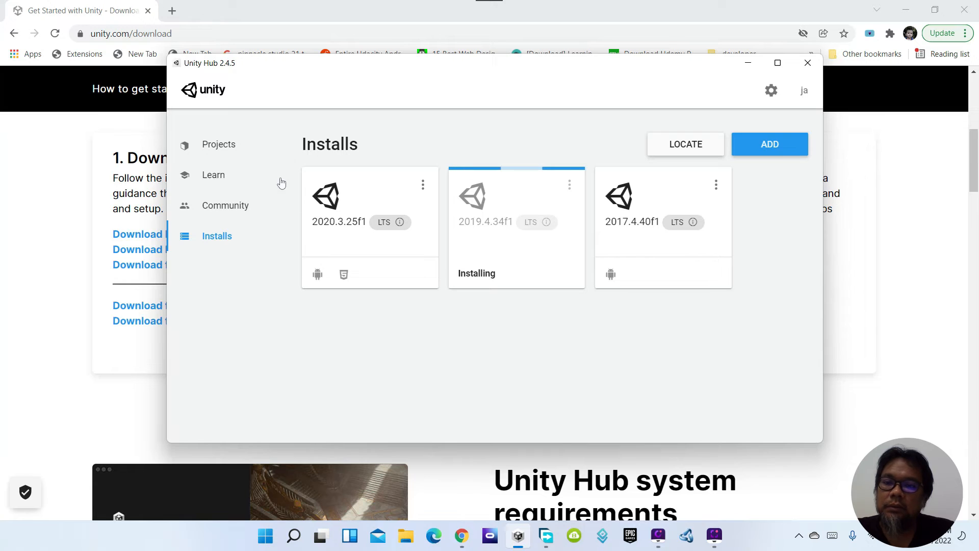
# Start a new project with Unity 2020.3.25f1 and move the project creation window slightly higher.
pyautogui.click(235, 159)
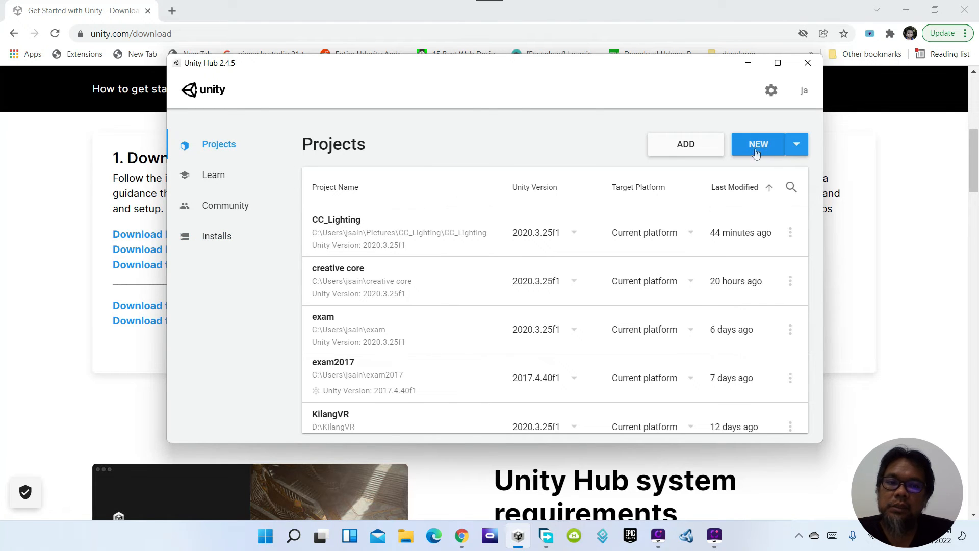
pyautogui.click(798, 148)
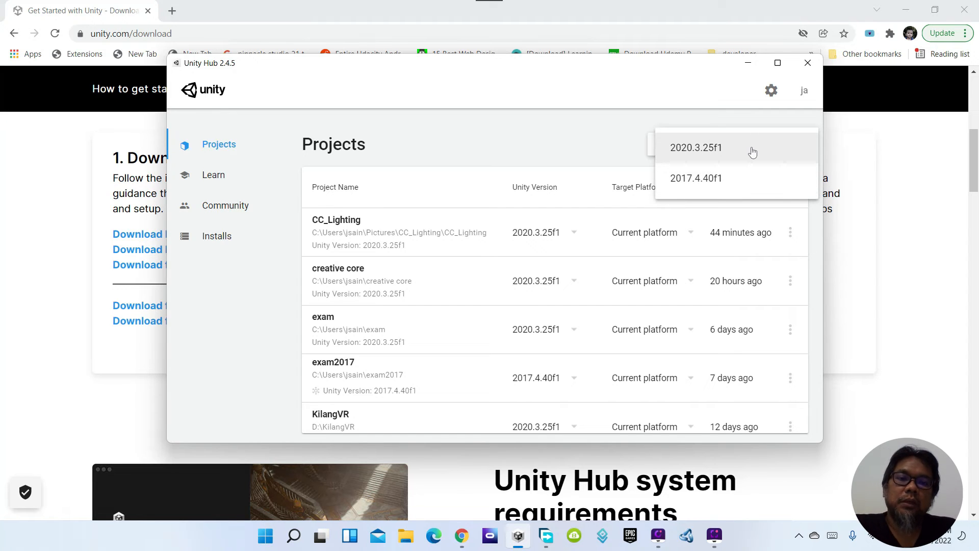
pyautogui.click(721, 152)
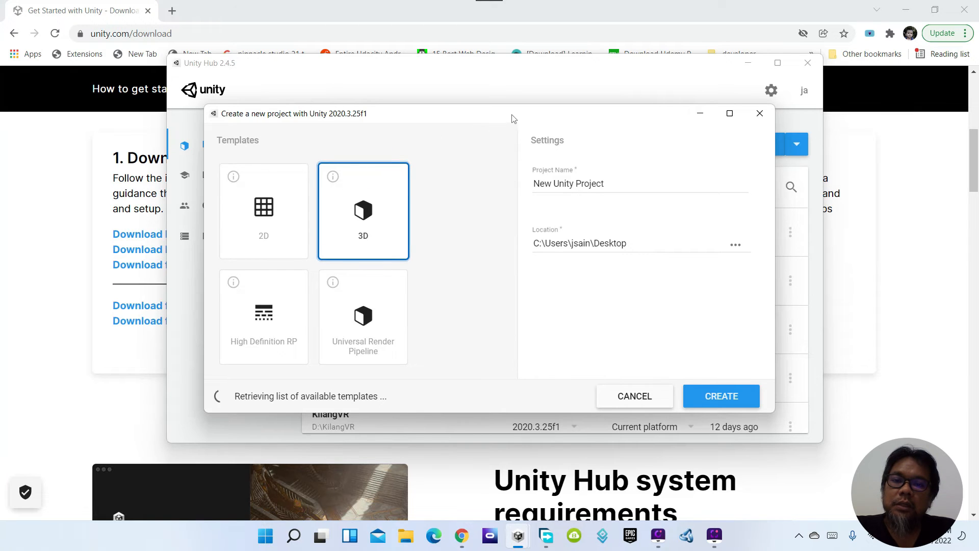
pyautogui.moveTo(513, 118); pyautogui.dragTo(523, 94)
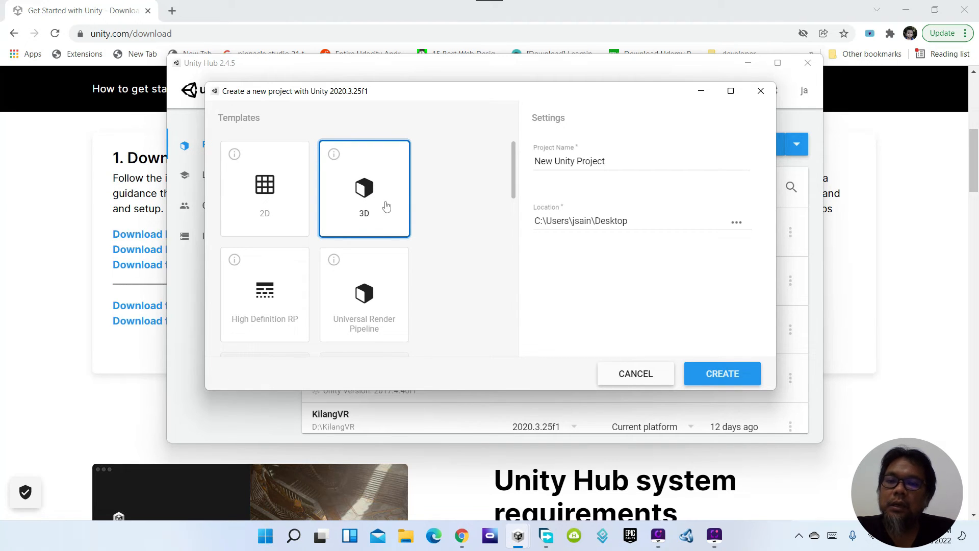
# Try the 2D template, and alternate between the Universal Render Pipeline and High Definition RP templates.
pyautogui.click(266, 196)
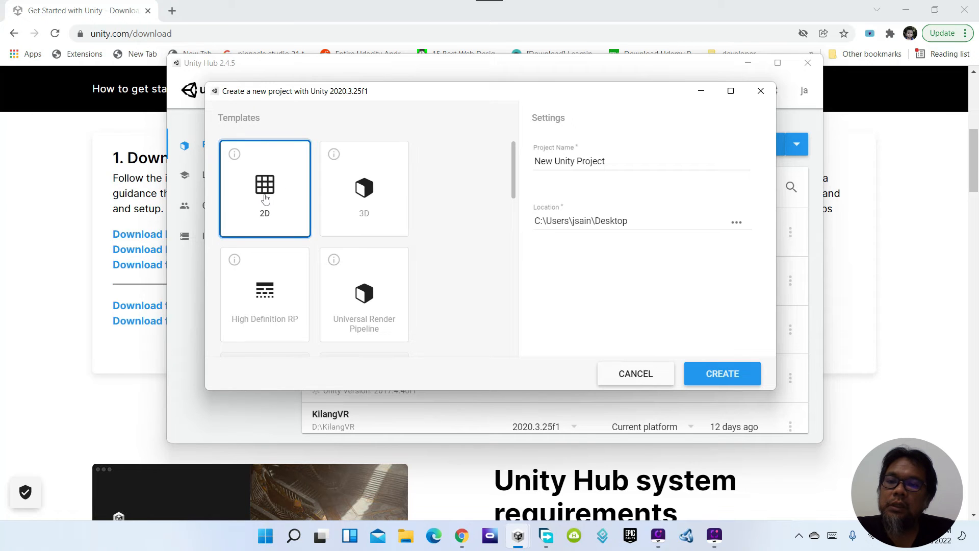
pyautogui.scroll(-5, 264, 199)
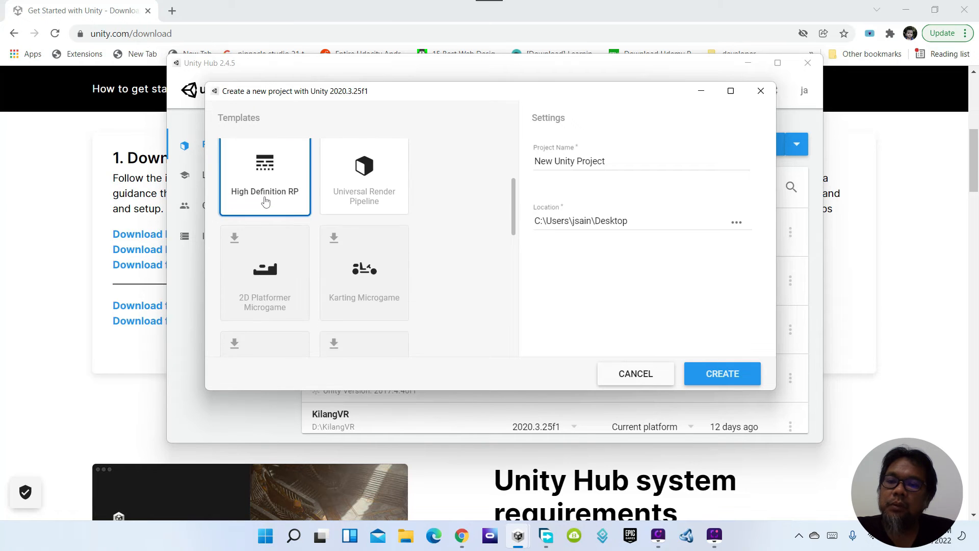
pyautogui.click(351, 182)
pyautogui.scroll(3, 403, 212)
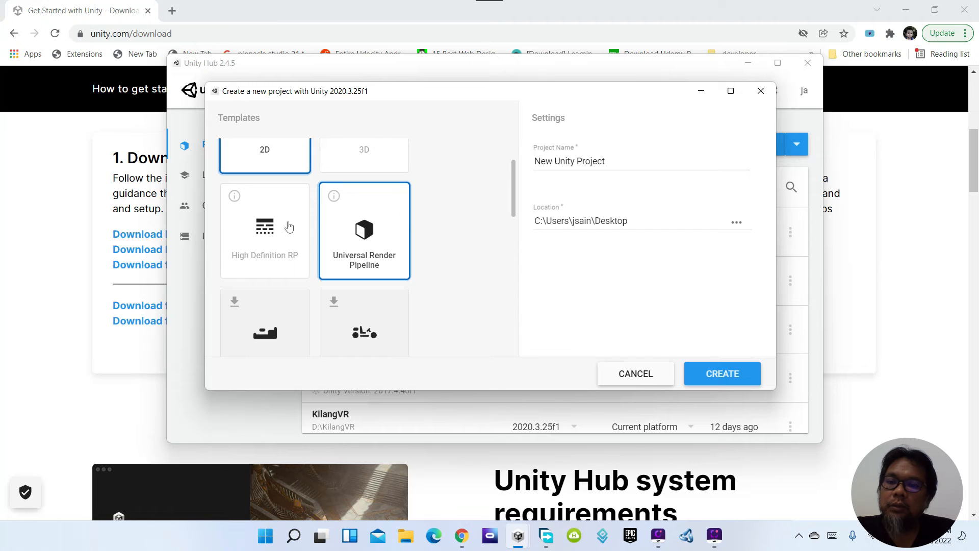
pyautogui.click(295, 225)
pyautogui.click(375, 217)
pyautogui.click(293, 214)
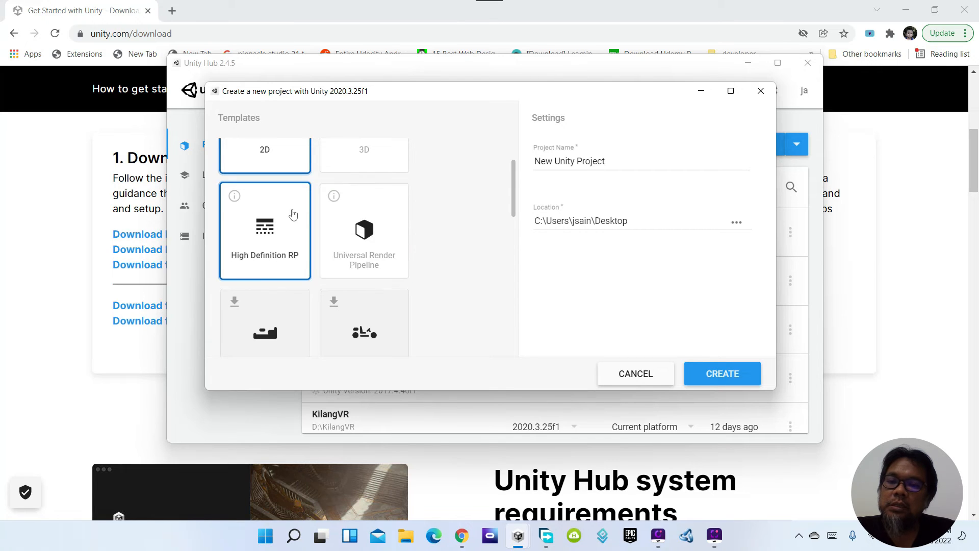
pyautogui.click(371, 261)
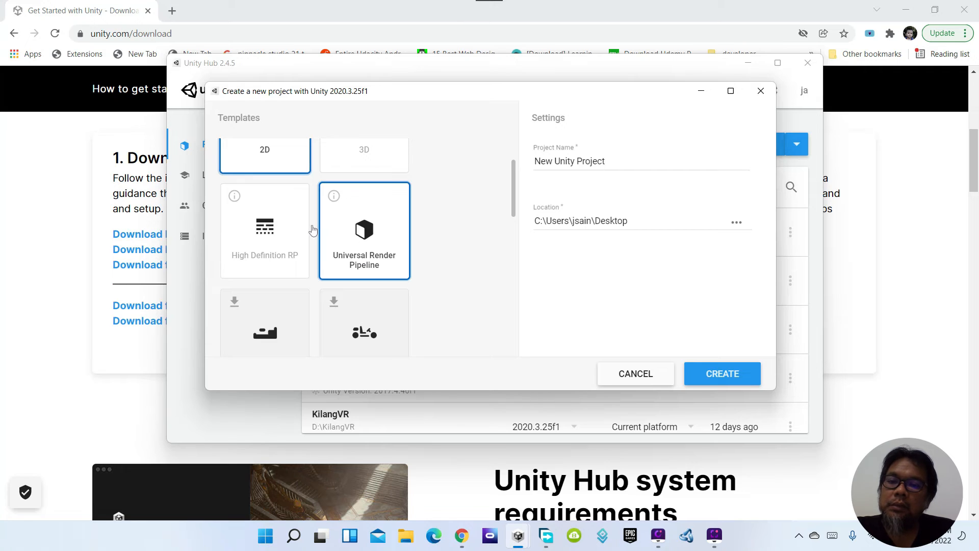
pyautogui.click(285, 244)
pyautogui.click(332, 233)
pyautogui.click(265, 225)
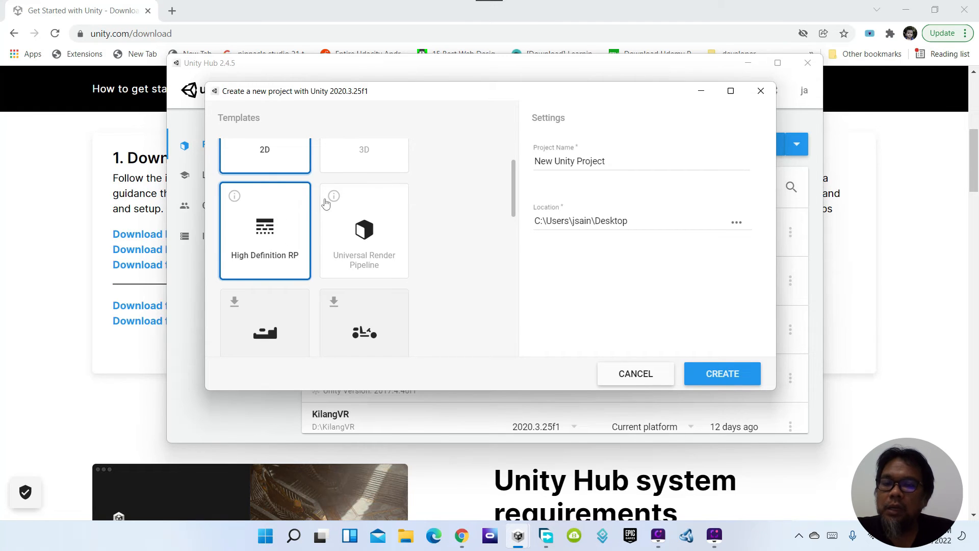
pyautogui.click(330, 204)
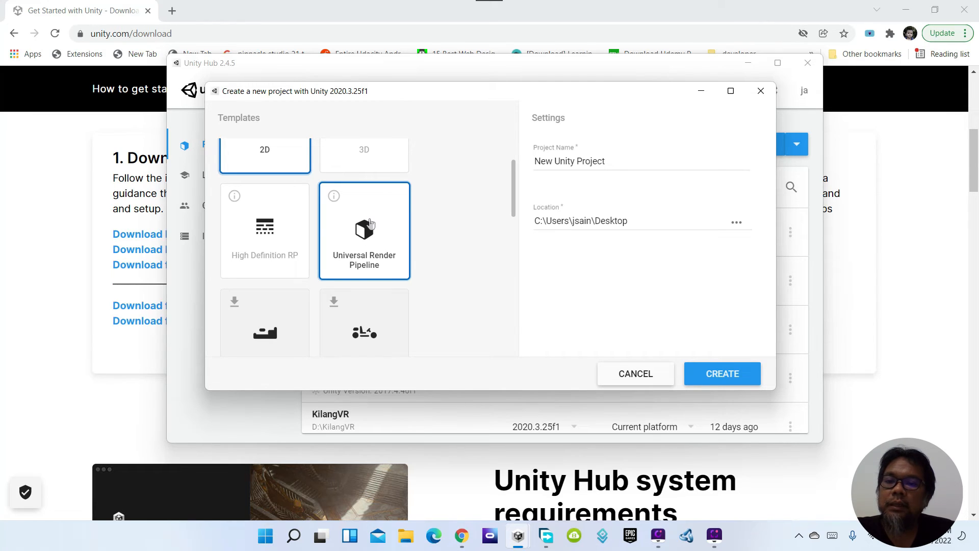
# Create the project from the 3D template with the name "install unity".
pyautogui.scroll(2, 370, 223)
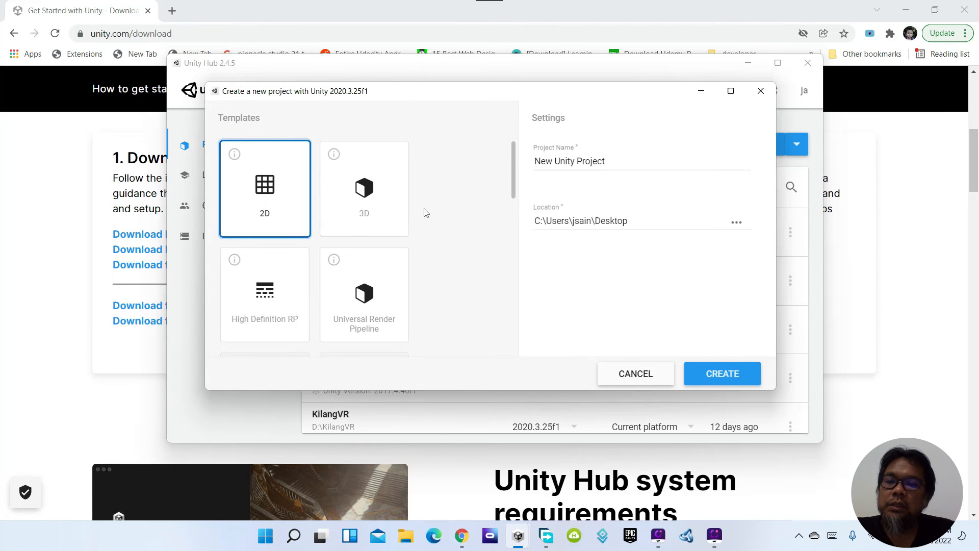
pyautogui.click(376, 203)
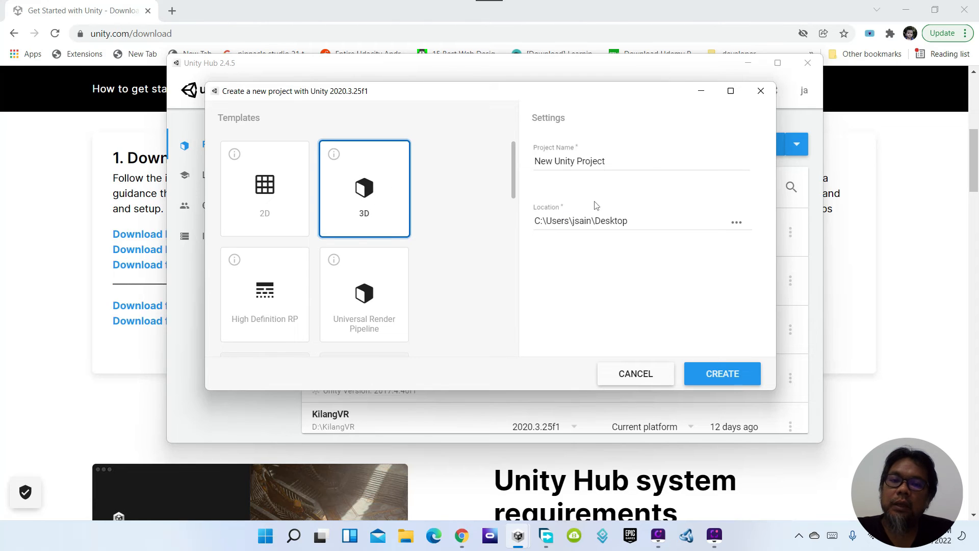
pyautogui.tripleClick(651, 168)
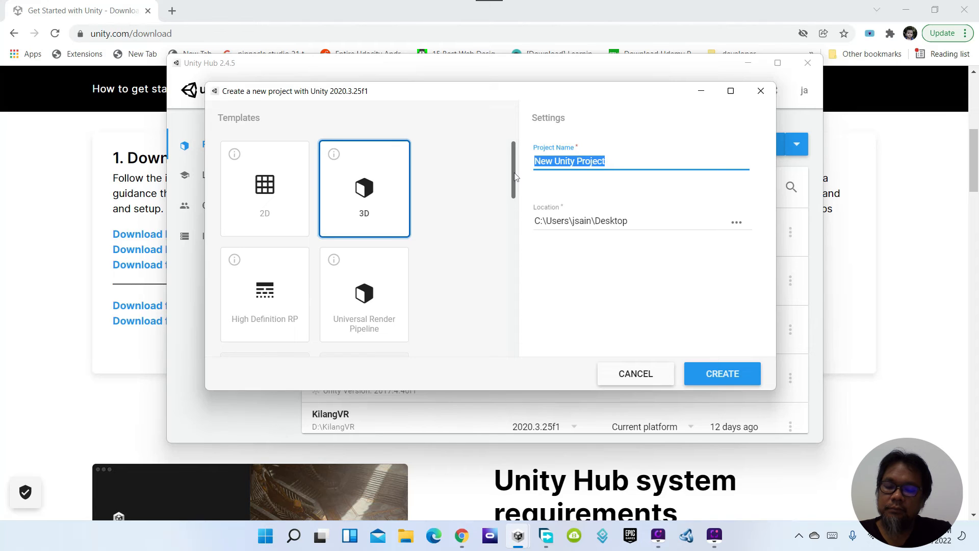
pyautogui.write('install unity')
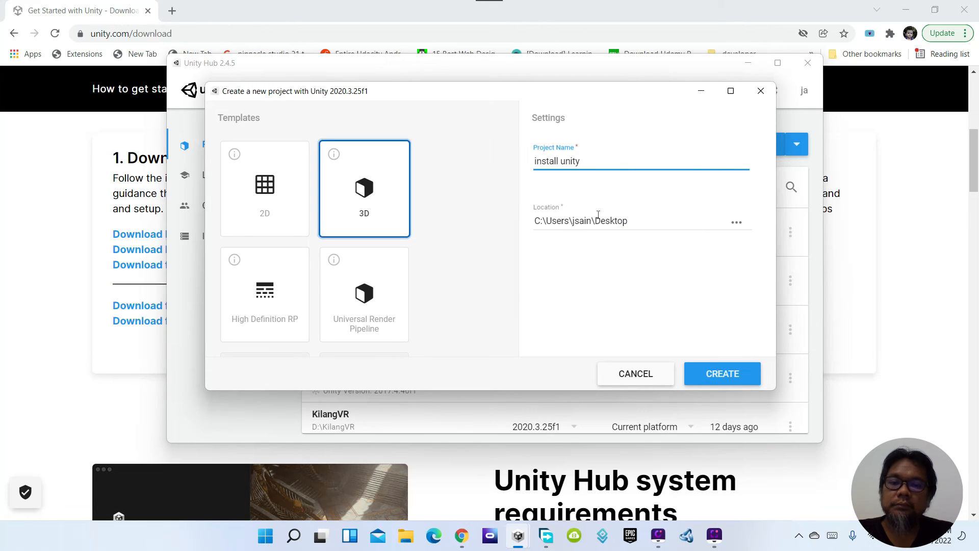
pyautogui.click(716, 372)
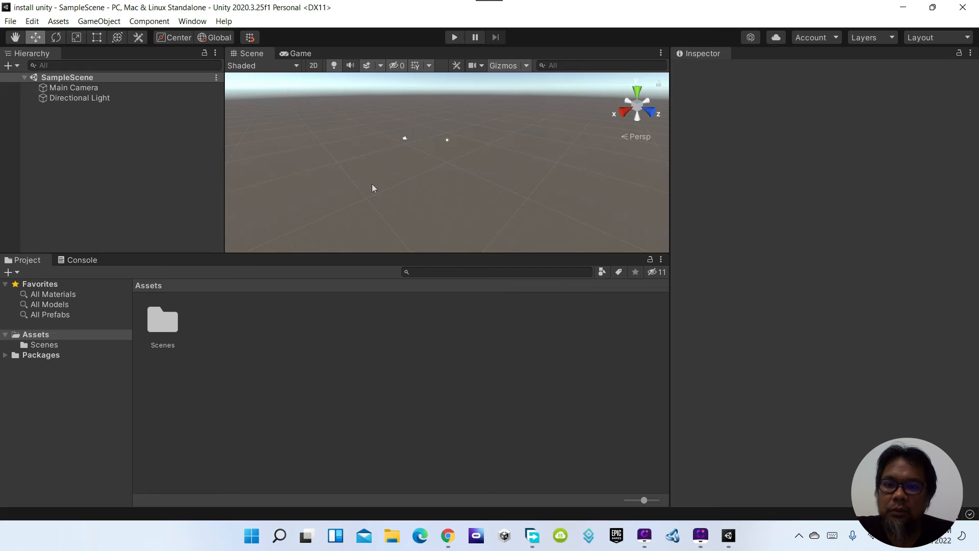
# Enlarge the Scene view by shrinking the Project, Hierarchy and Inspector areas around it.
pyautogui.moveTo(374, 254); pyautogui.dragTo(380, 442)
pyautogui.moveTo(224, 307); pyautogui.dragTo(126, 295)
pyautogui.moveTo(667, 296); pyautogui.dragTo(856, 303)
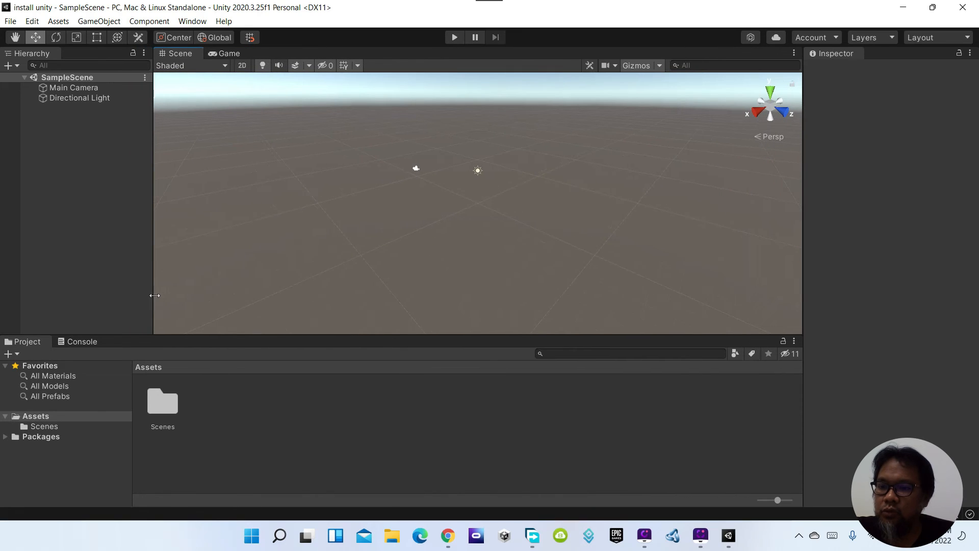
pyautogui.moveTo(153, 295); pyautogui.dragTo(134, 295)
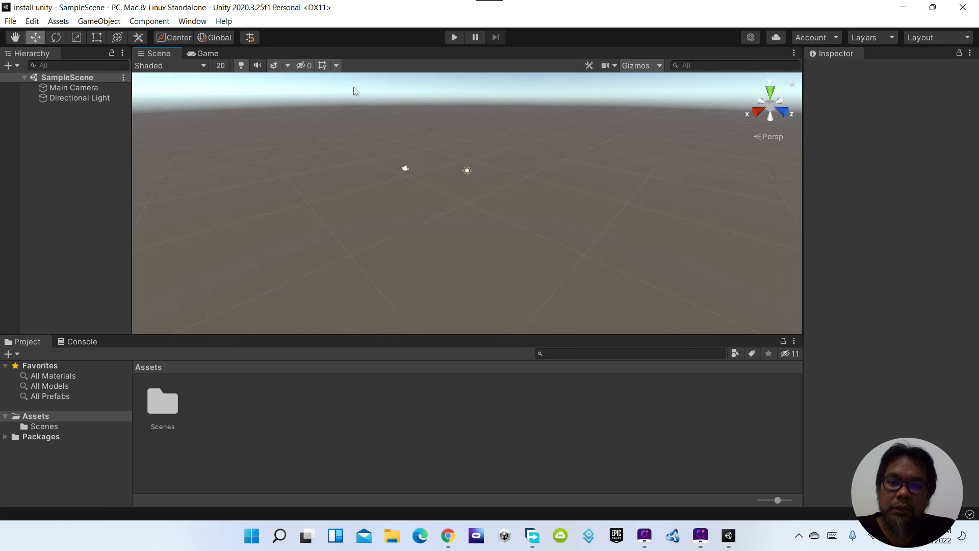
# Close the Unity editor and switch back to Unity Hub.
pyautogui.click(963, 8)
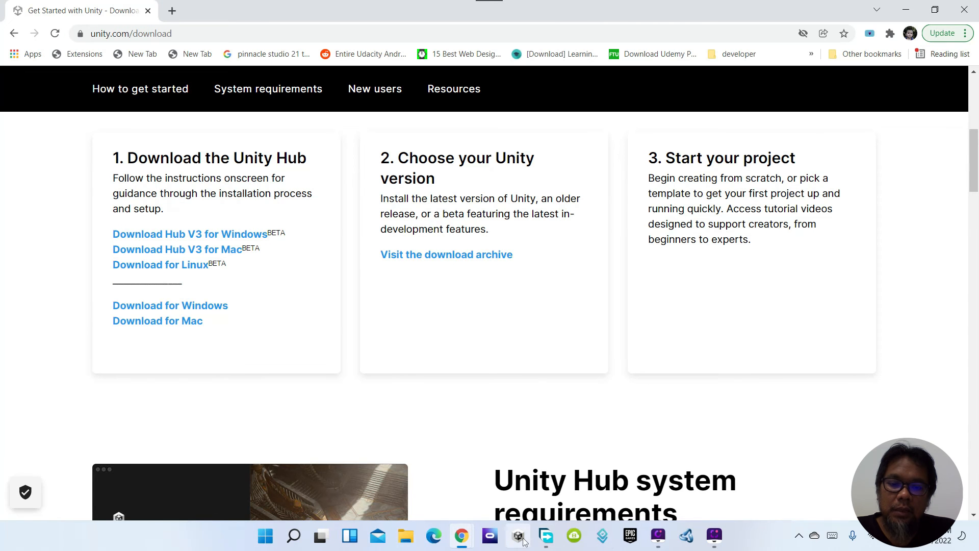
pyautogui.click(523, 539)
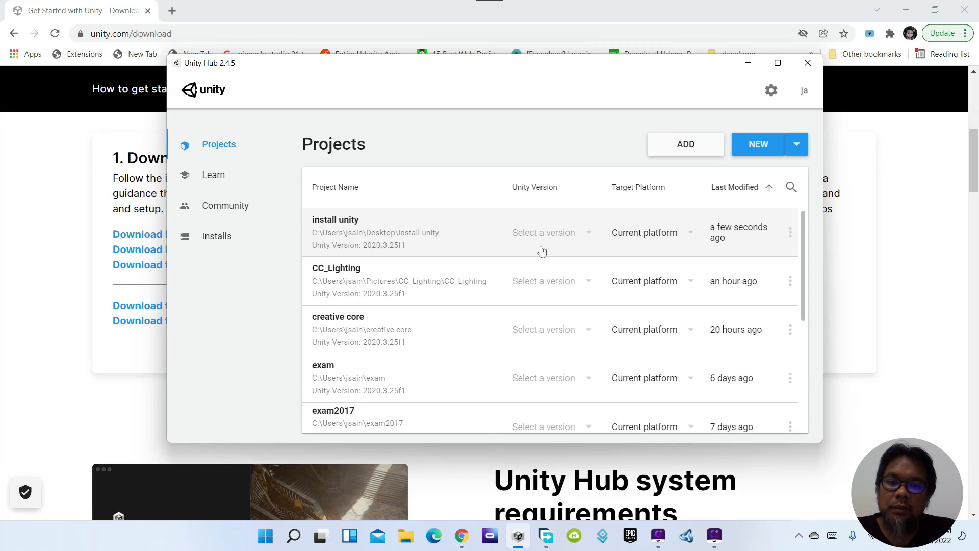
# View the target platform options for the install unity project, keep Current platform, and view its Unity version options.
pyautogui.click(691, 233)
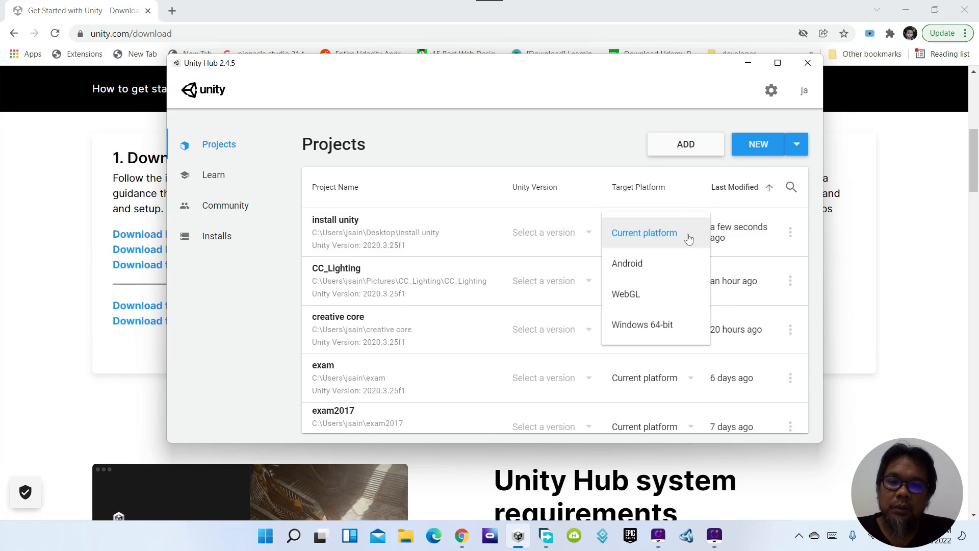
pyautogui.click(636, 235)
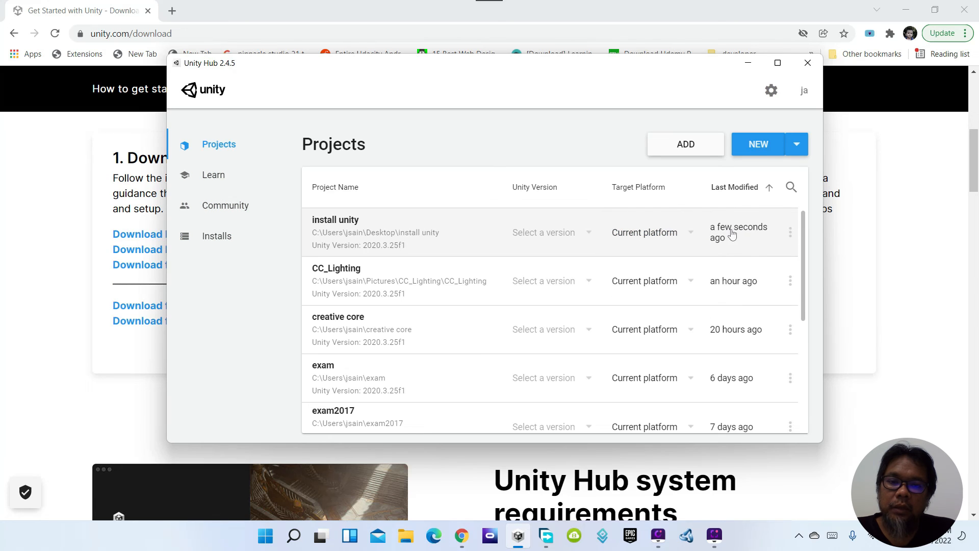
pyautogui.click(574, 242)
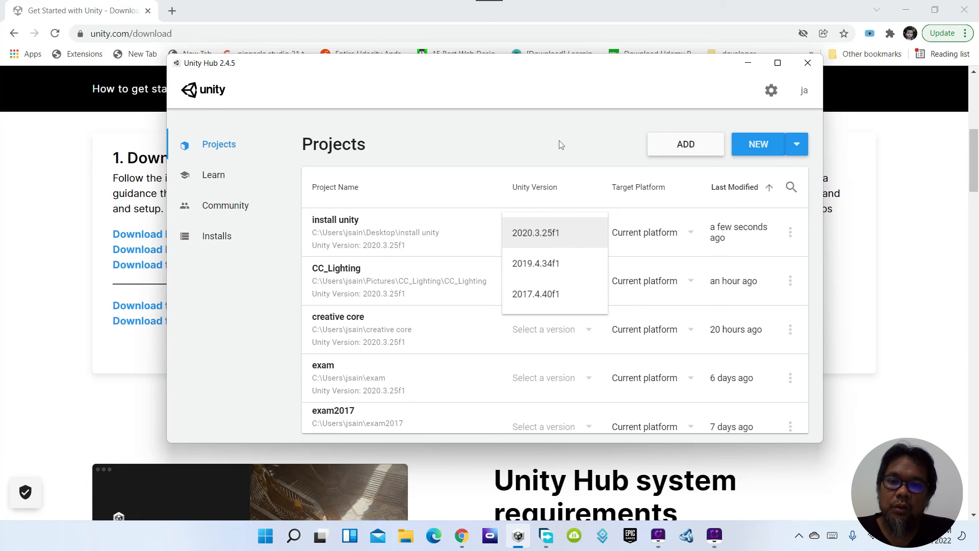
# Close the version list without choosing, minimize the browser, and move the Unity Hub window clear of the install unity folder on the desktop.
pyautogui.click(571, 199)
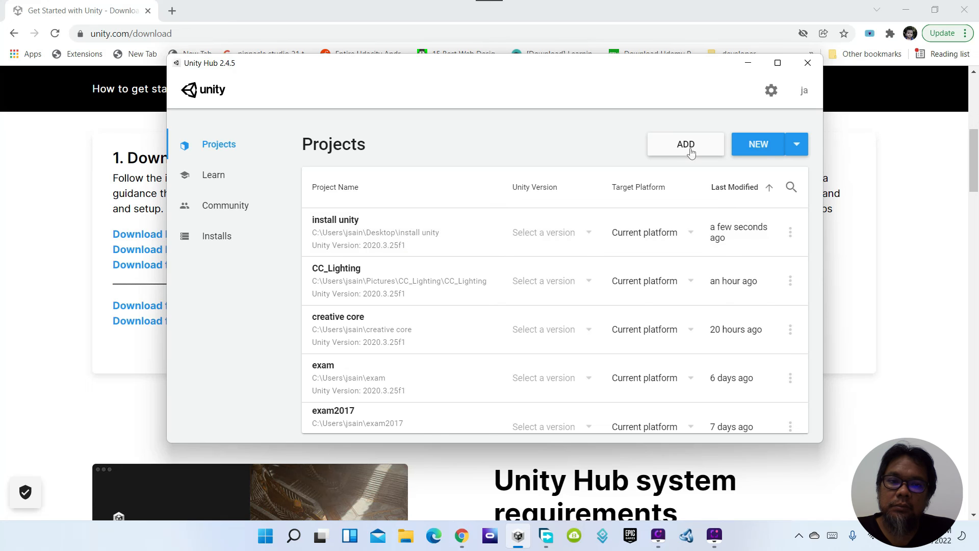
pyautogui.click(906, 9)
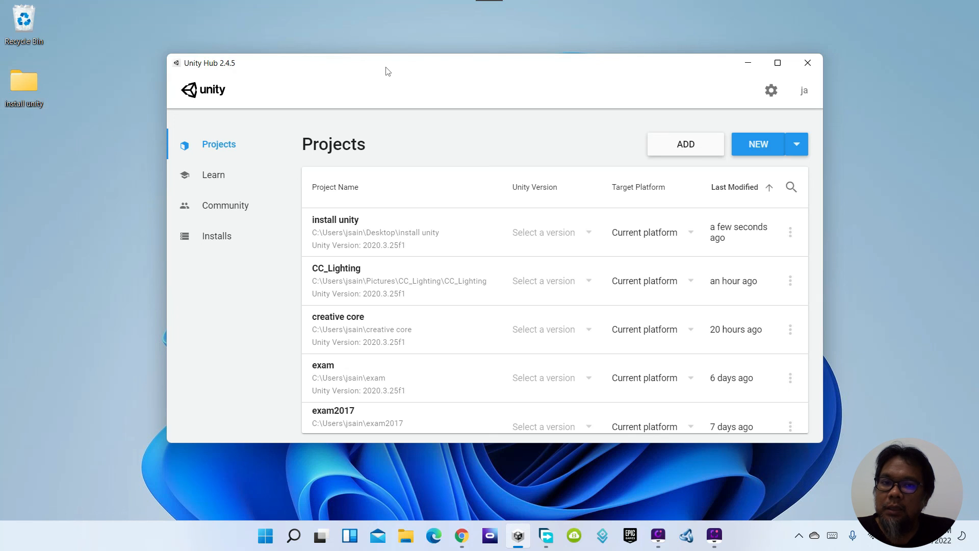
pyautogui.moveTo(387, 72); pyautogui.dragTo(429, 68)
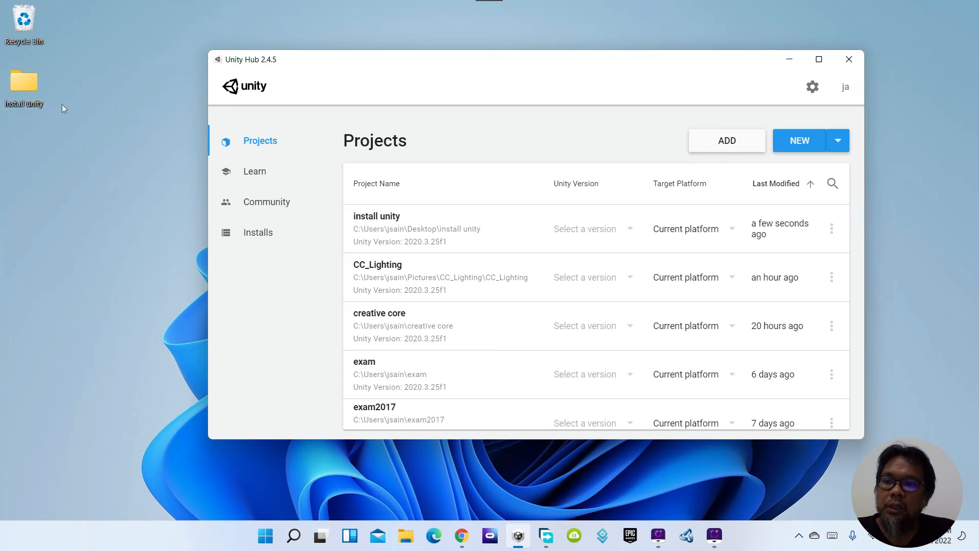
pyautogui.click(28, 85)
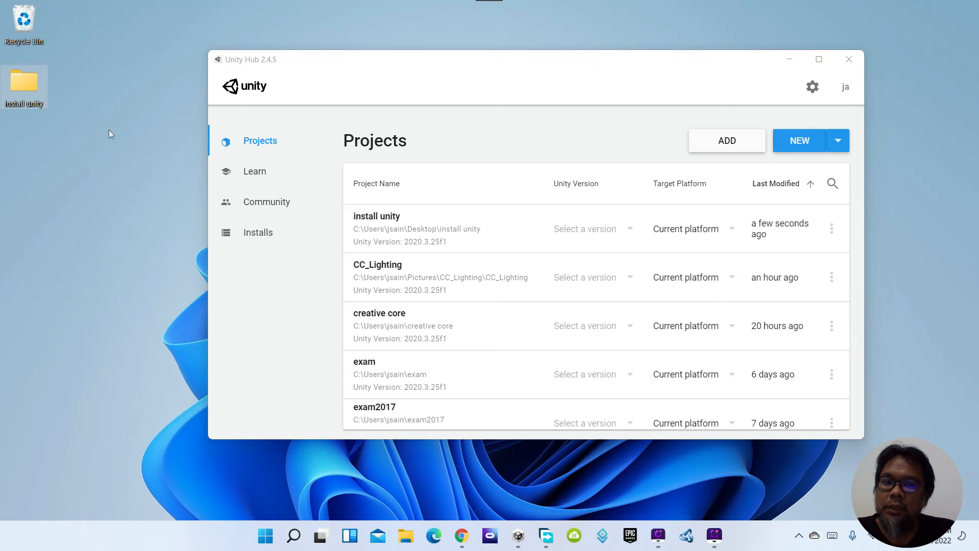
pyautogui.click(402, 66)
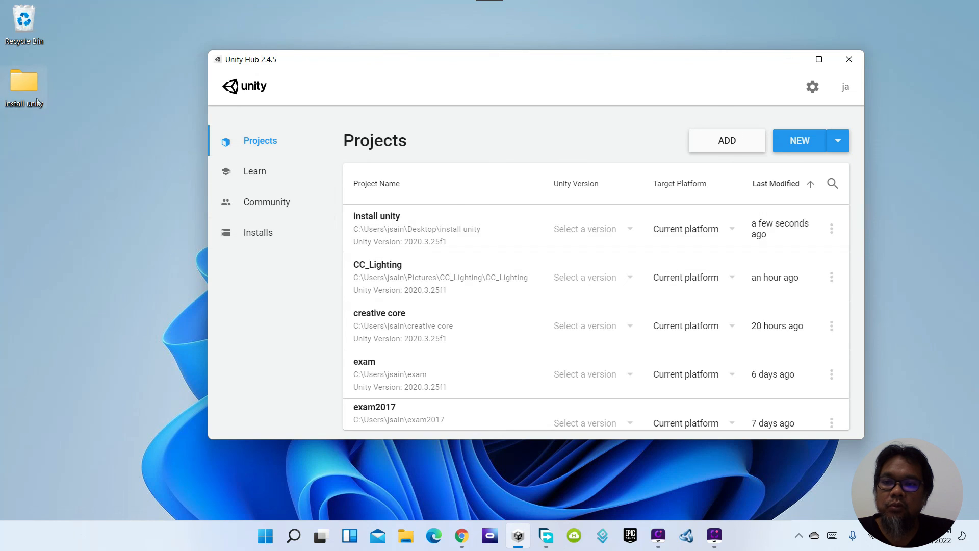
# Add the existing install unity project folder from the Desktop to the Unity Hub projects list.
pyautogui.click(730, 142)
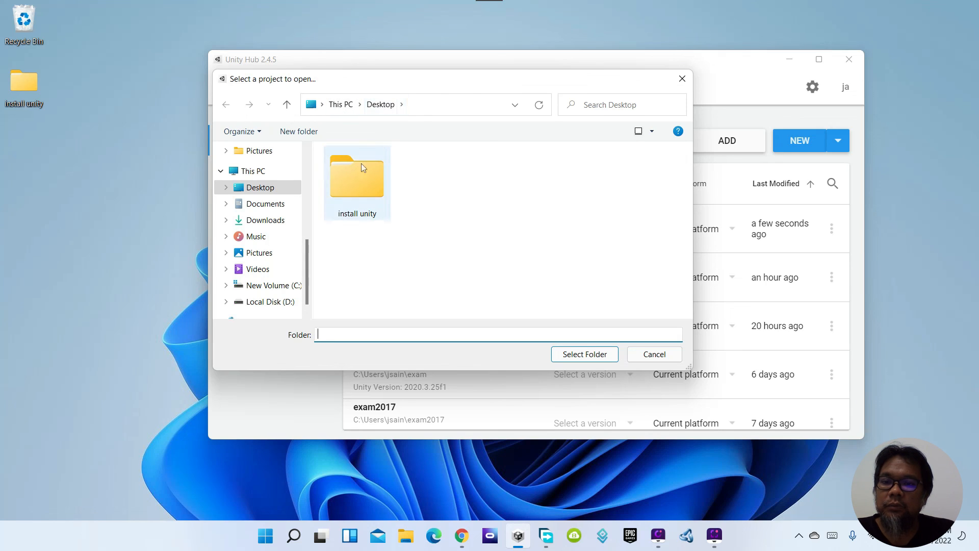
pyautogui.click(378, 188)
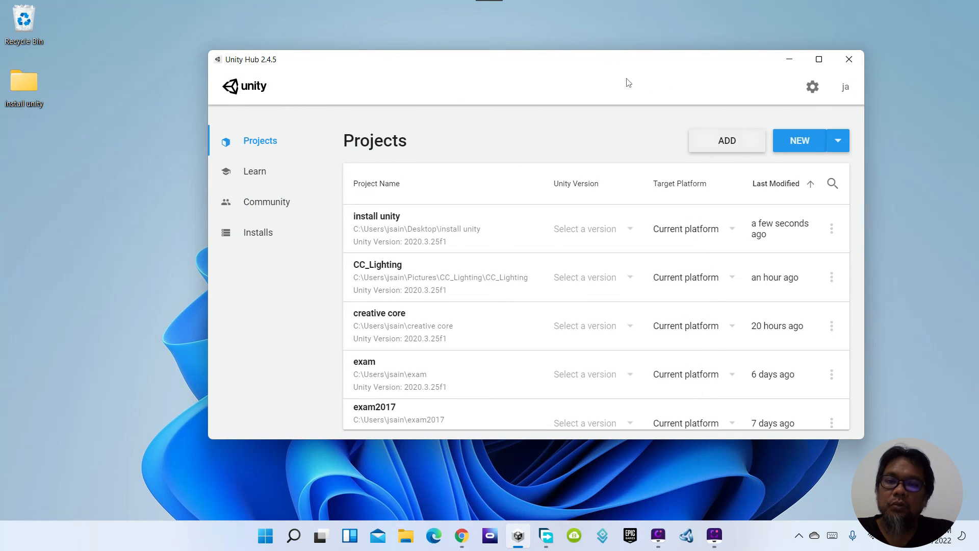
pyautogui.moveTo(629, 63); pyautogui.dragTo(608, 64)
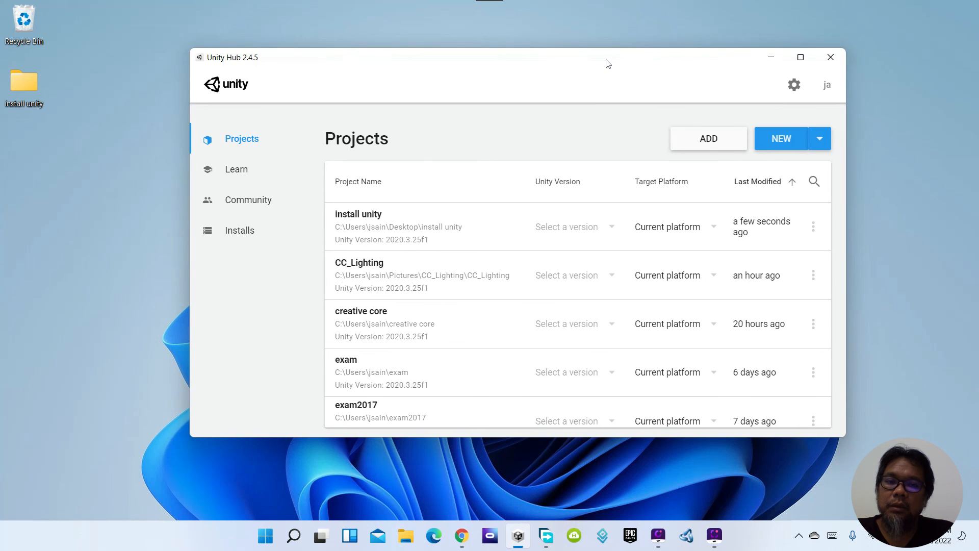